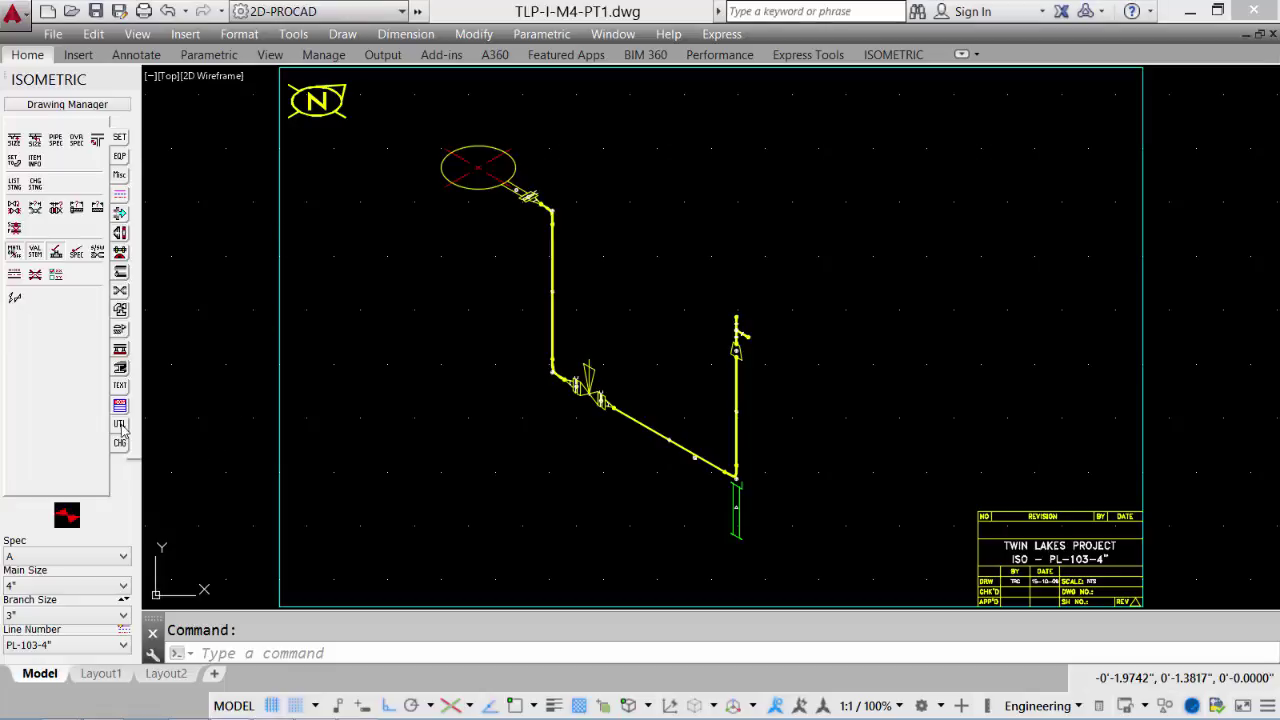
From the UTL tools, start Iso Dimensioning, preview another plane orientation, then exit without dimensioning
{"action": "left_click", "coordinate": [120, 426]}
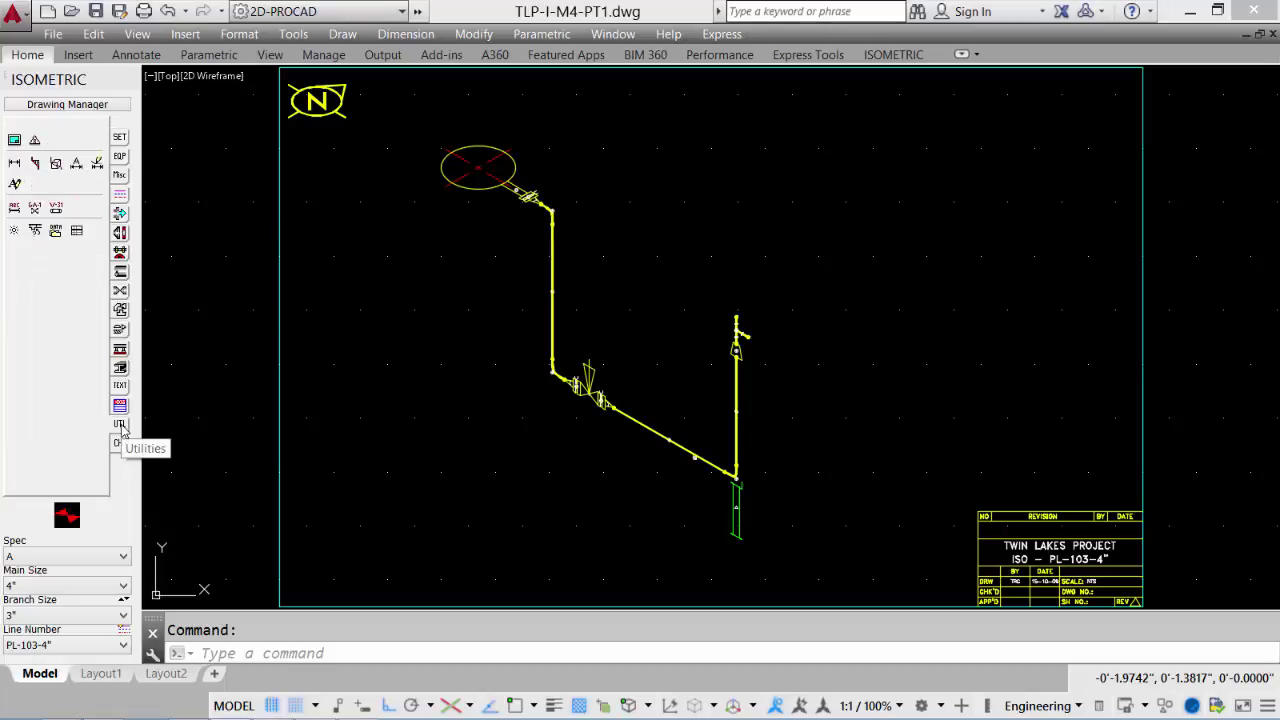
{"action": "left_click", "coordinate": [14, 166]}
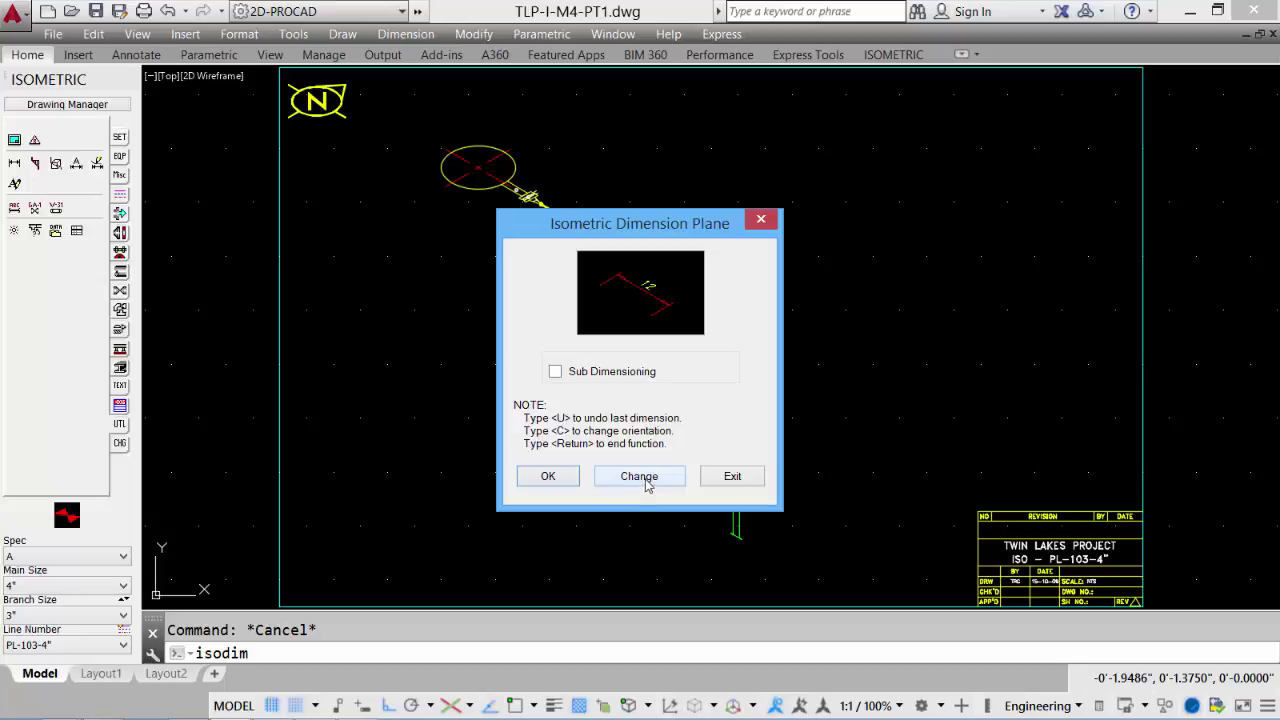
{"action": "left_click", "coordinate": [640, 477]}
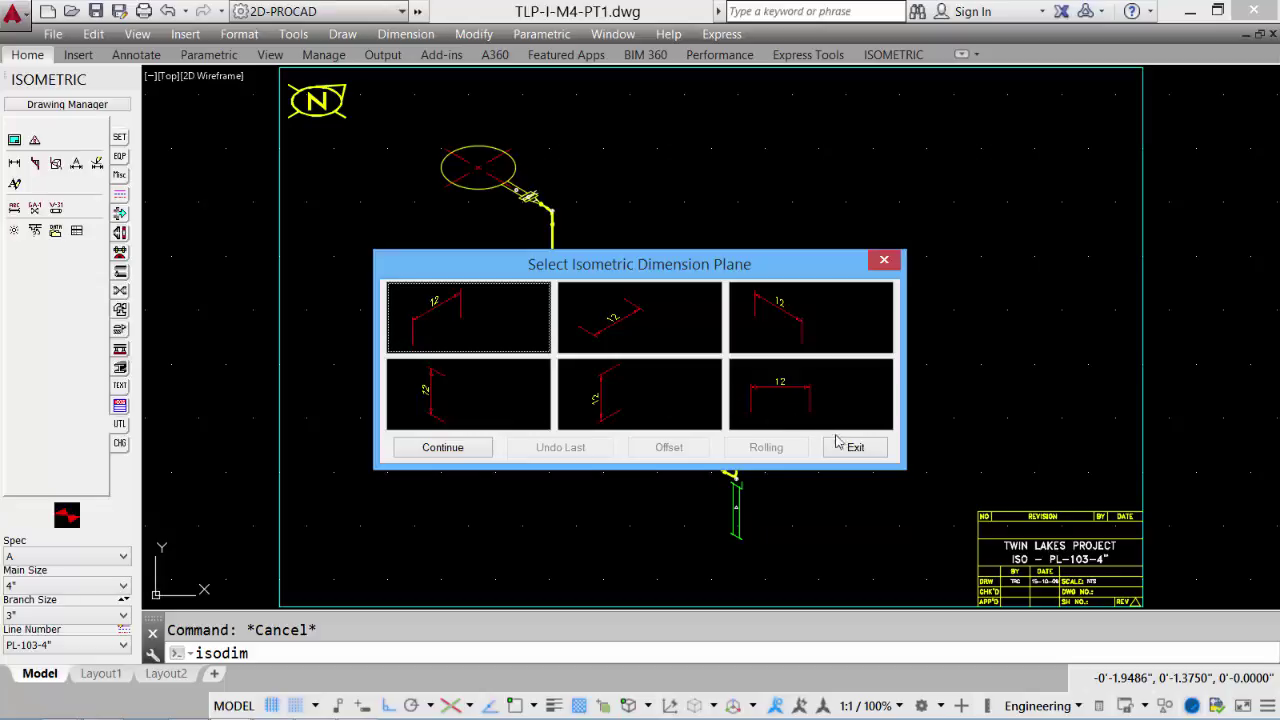
{"action": "left_click", "coordinate": [856, 448]}
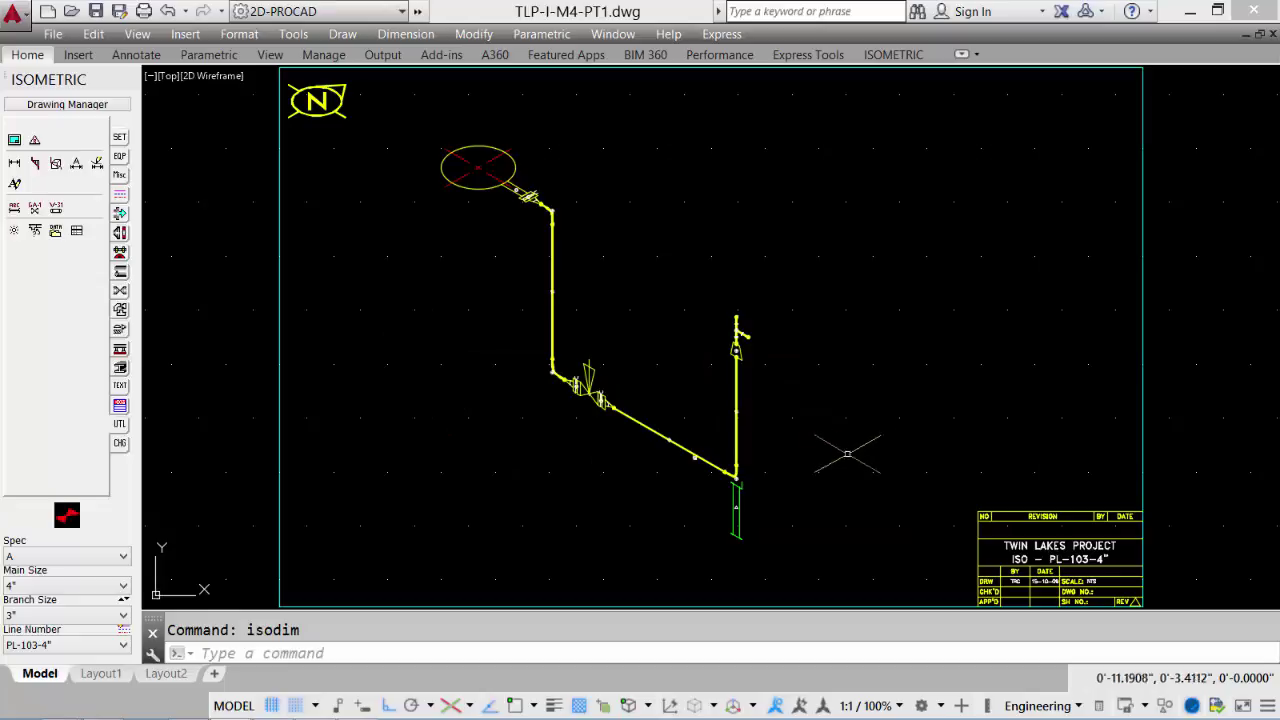
{"action": "mouse_move", "coordinate": [349, 711]}
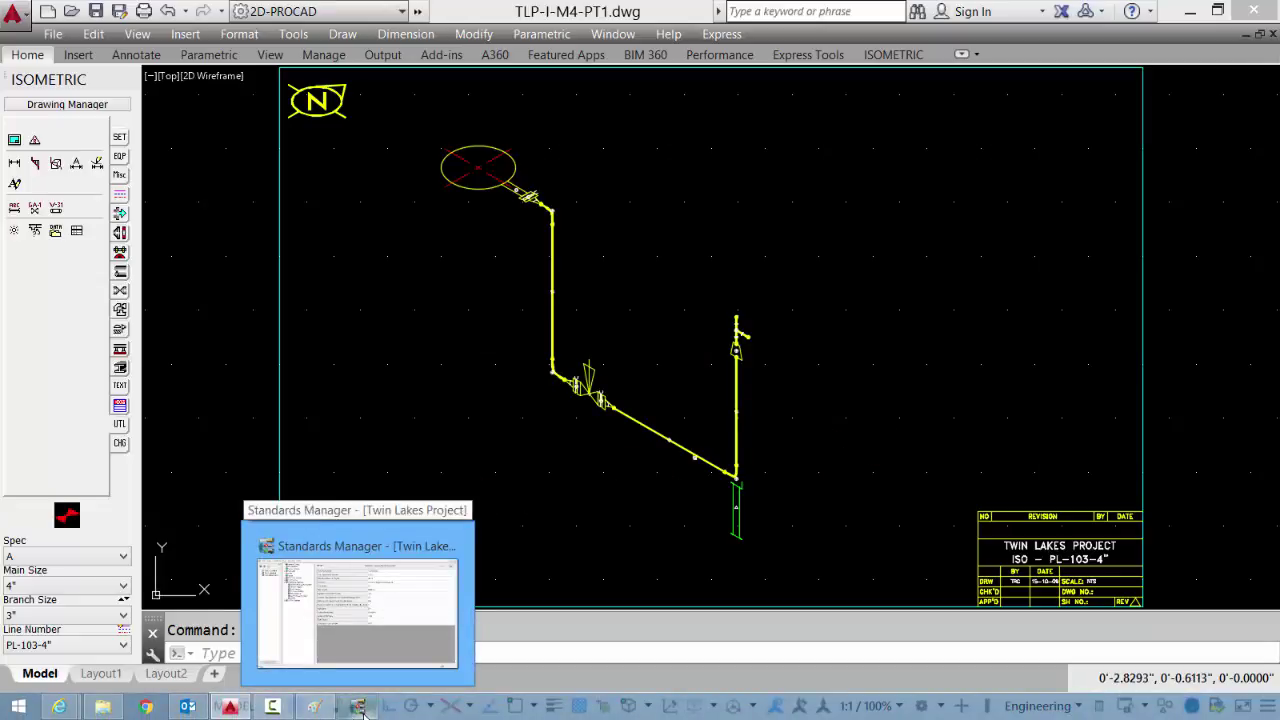
Review the ISOMETRIC Dimensioning Variables grid for the Twin Lakes Project, then minimize Standards Manager
{"action": "left_click", "coordinate": [362, 711]}
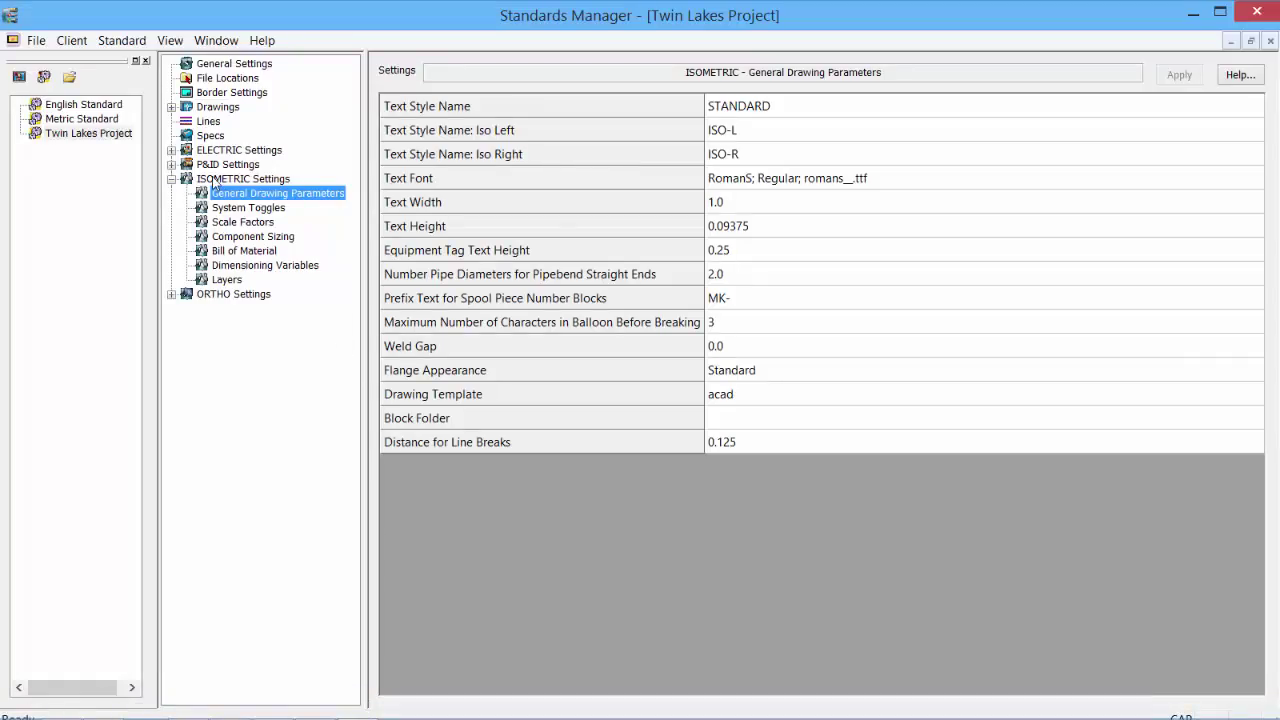
{"action": "left_click", "coordinate": [265, 266]}
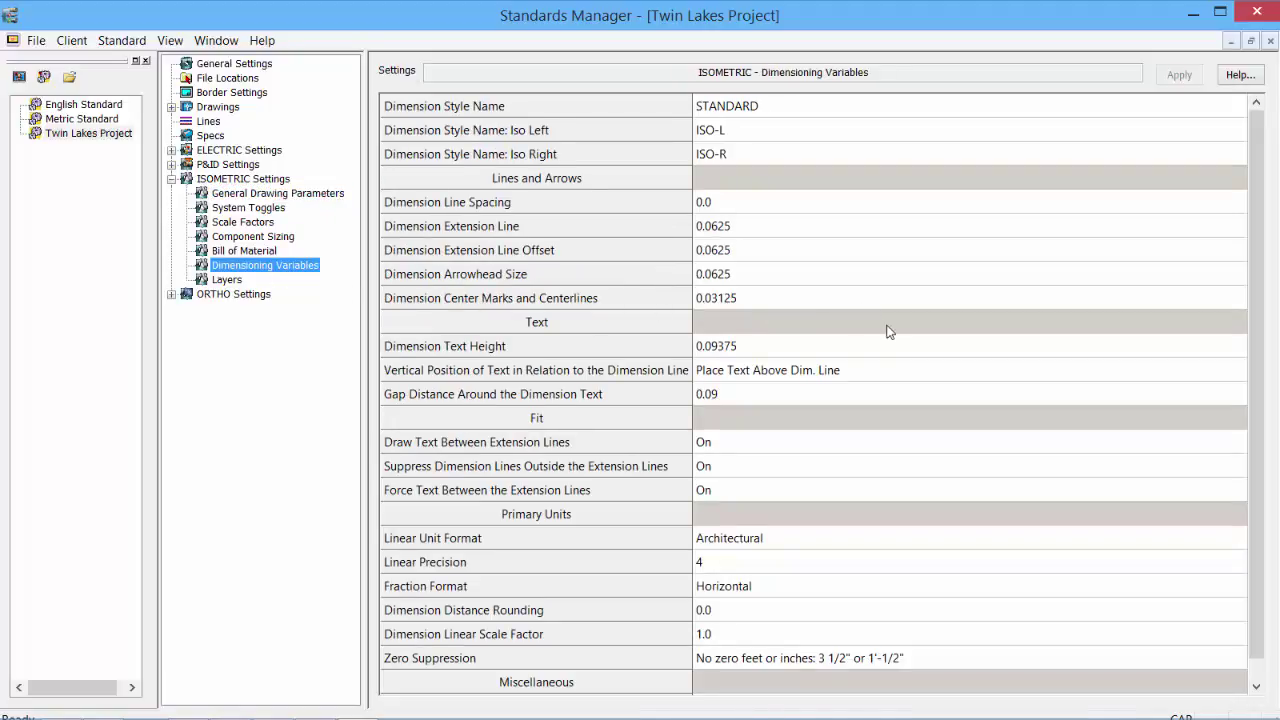
{"action": "left_click", "coordinate": [1261, 321]}
{"action": "mouse_move", "coordinate": [1261, 321]}
{"action": "left_mouse_down"}
{"action": "mouse_move", "coordinate": [1257, 376]}
{"action": "mouse_move", "coordinate": [1263, 311]}
{"action": "left_mouse_up"}
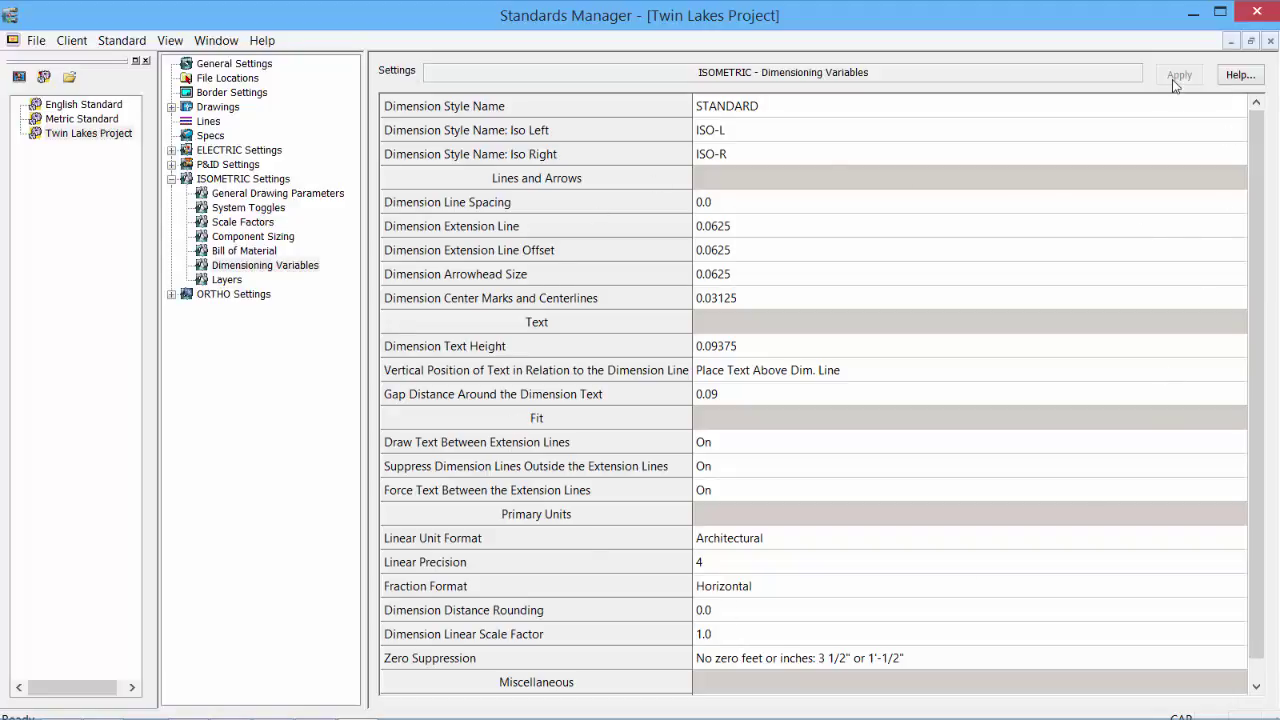
{"action": "left_click", "coordinate": [1194, 14]}
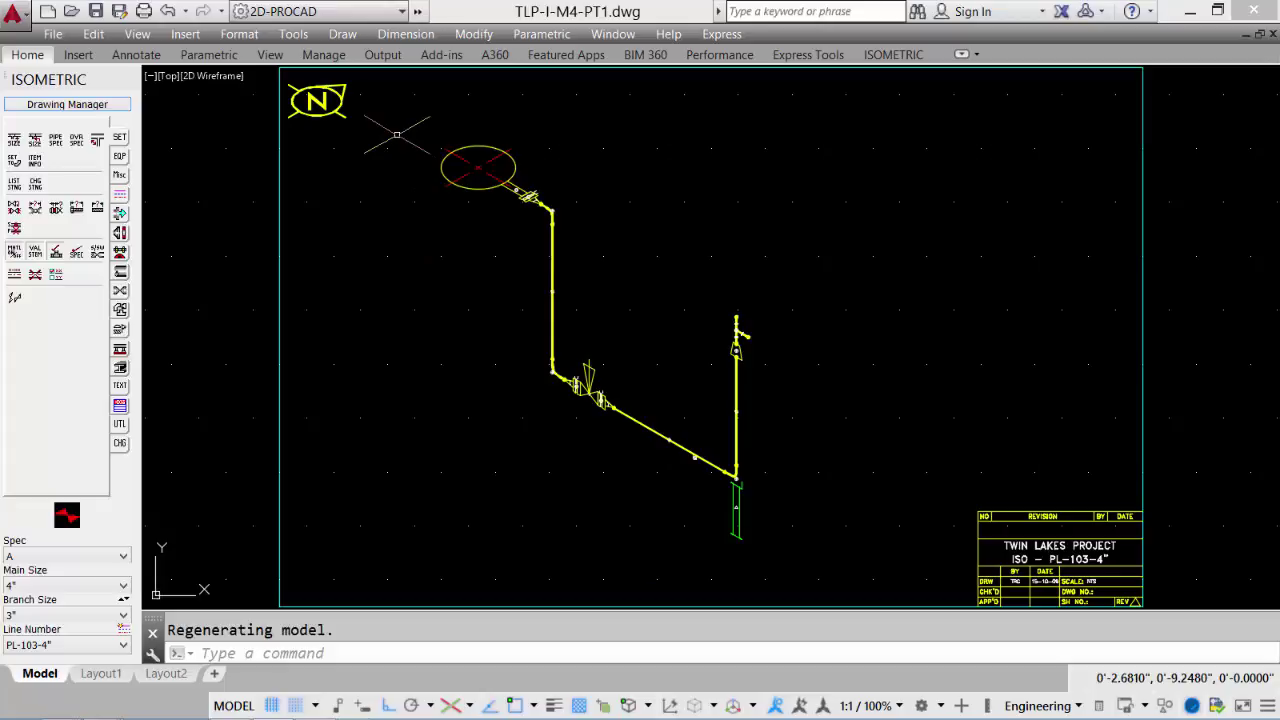
Zoom into the vessel and nozzle, then start Iso Dimensioning on the default plane
{"action": "type", "text": "z"}
{"action": "key", "text": "Return"}
{"action": "left_click", "coordinate": [386, 118]}
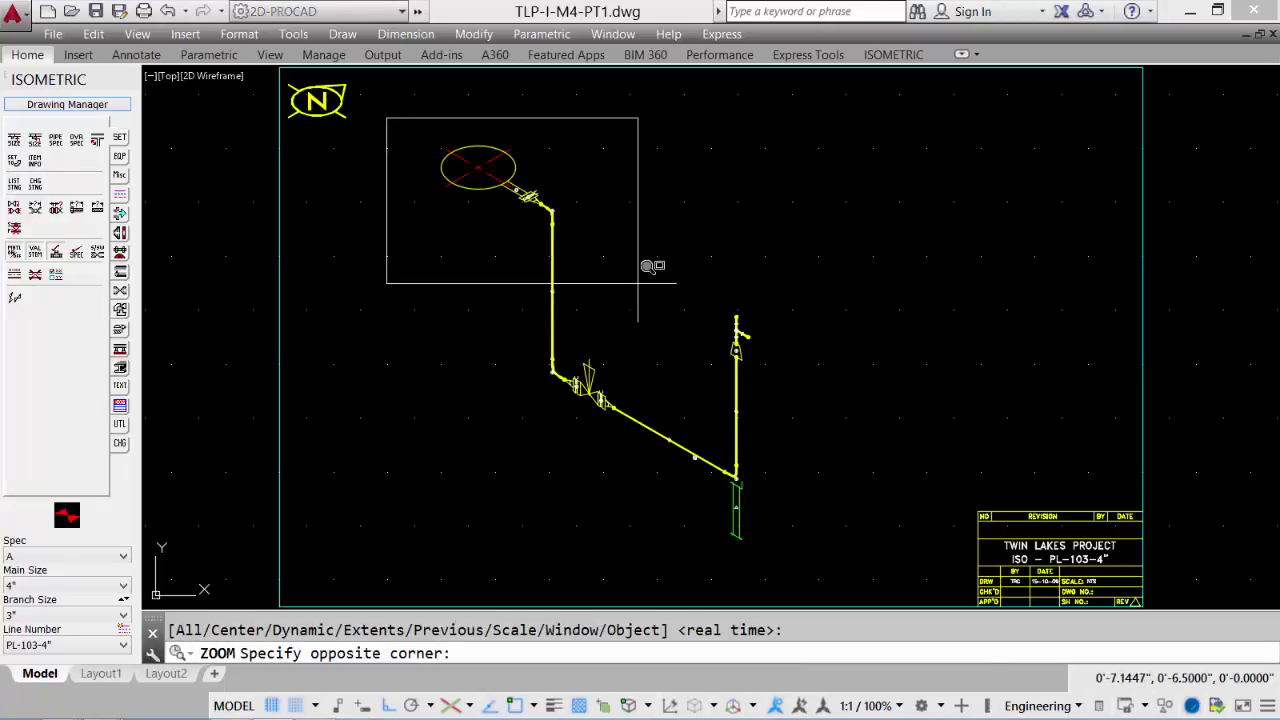
{"action": "left_click", "coordinate": [638, 283]}
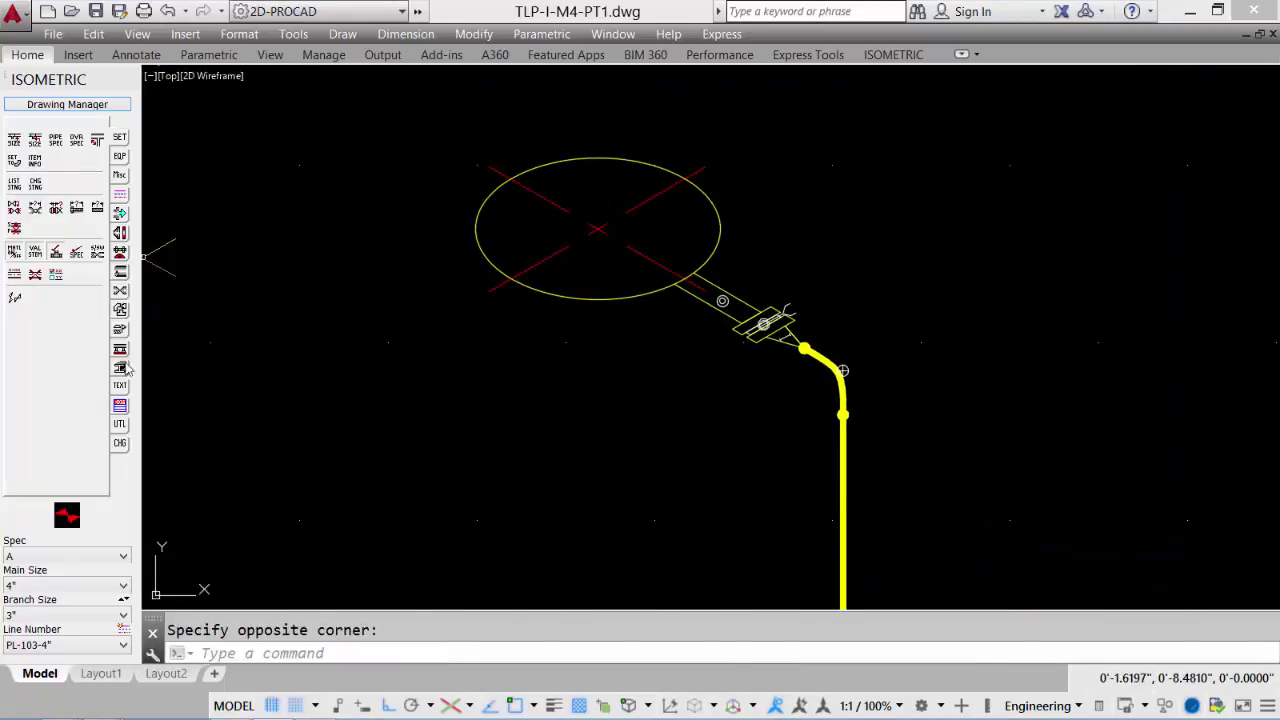
{"action": "left_click", "coordinate": [123, 430]}
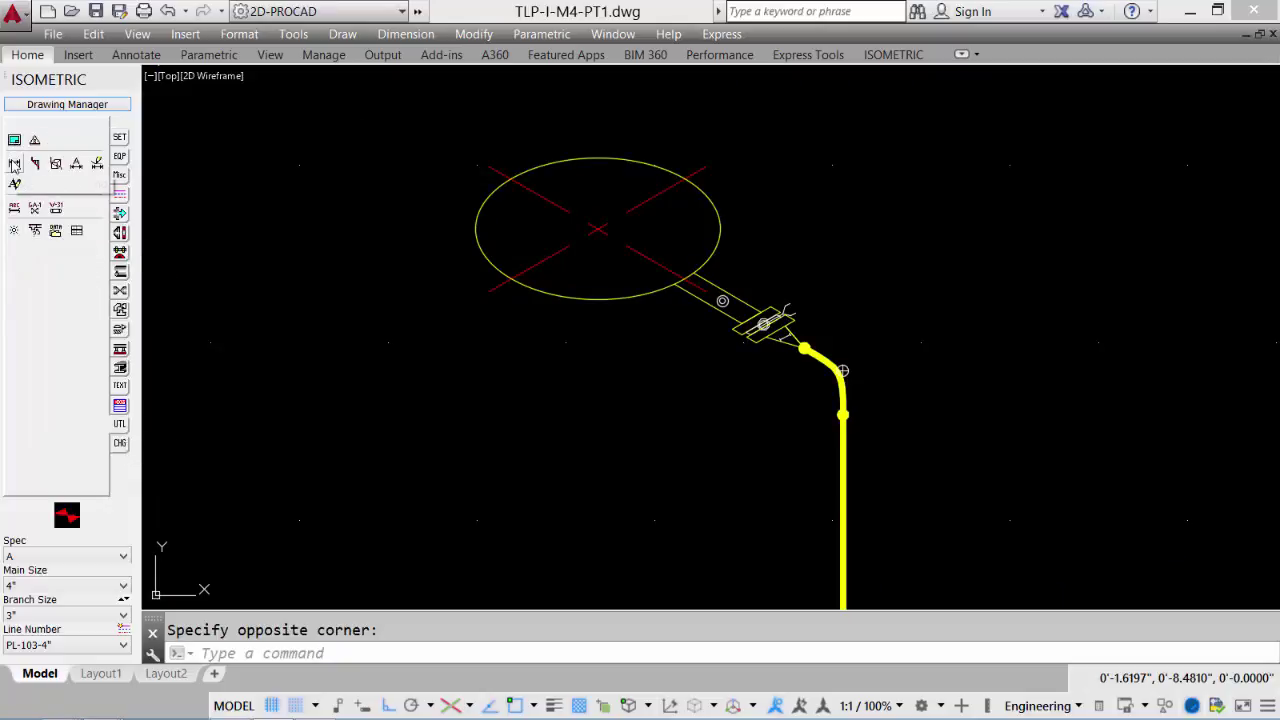
{"action": "left_click", "coordinate": [14, 164]}
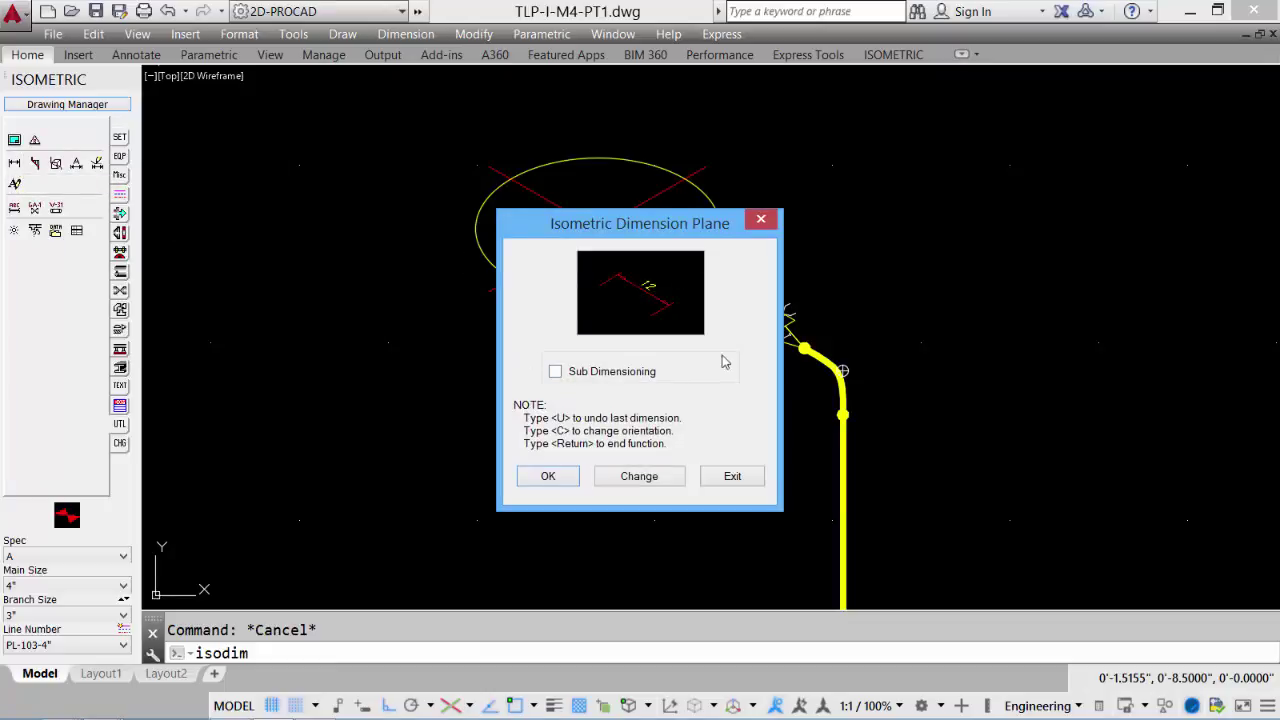
{"action": "left_click", "coordinate": [549, 476]}
Dimension 2'-0 1/8" from vessel centre to nozzle flange midpoint, then Center-snap to chain onward
{"action": "right_click", "coordinate": [490, 441], "text": "shift"}
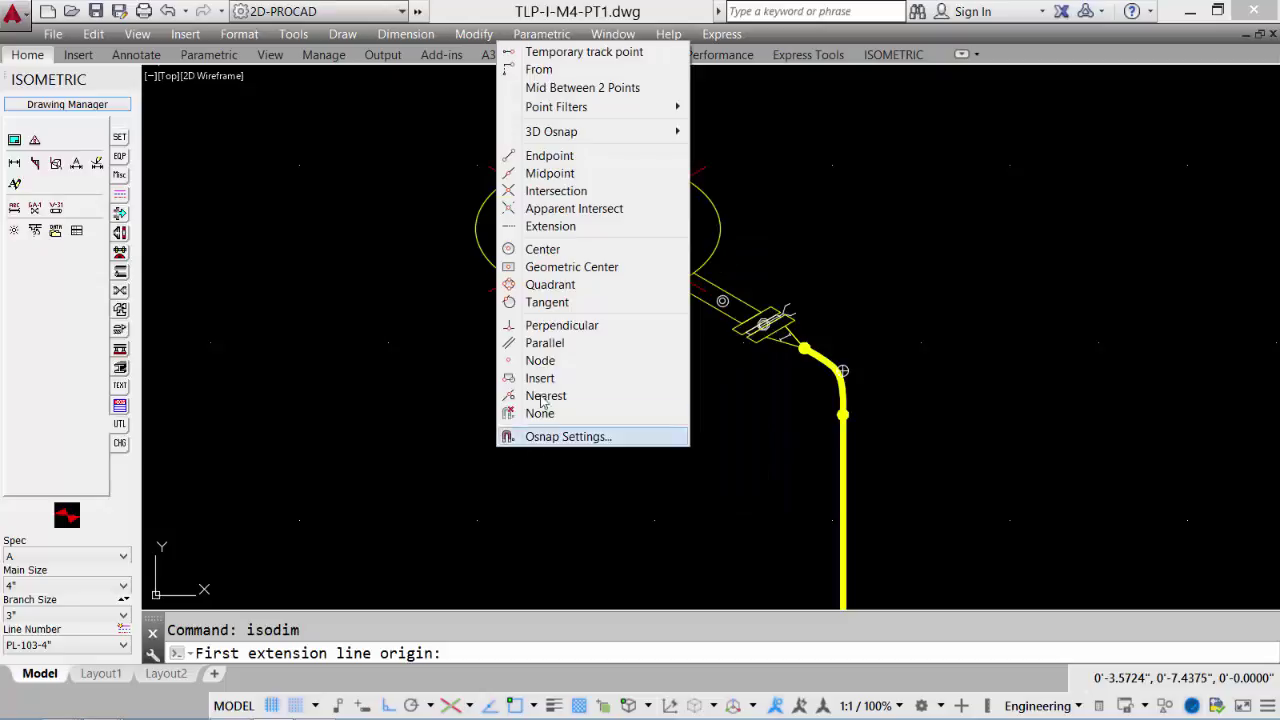
{"action": "left_click", "coordinate": [545, 249]}
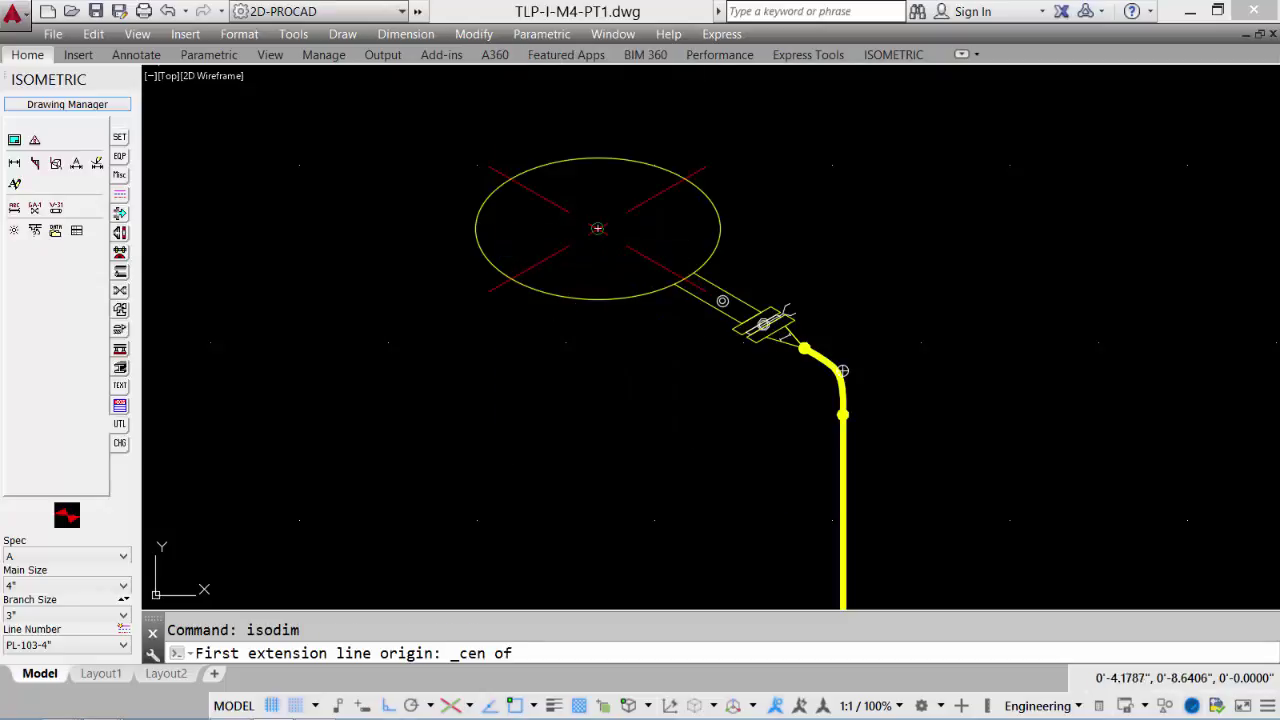
{"action": "left_click", "coordinate": [597, 229]}
{"action": "right_click", "coordinate": [820, 223], "text": "shift"}
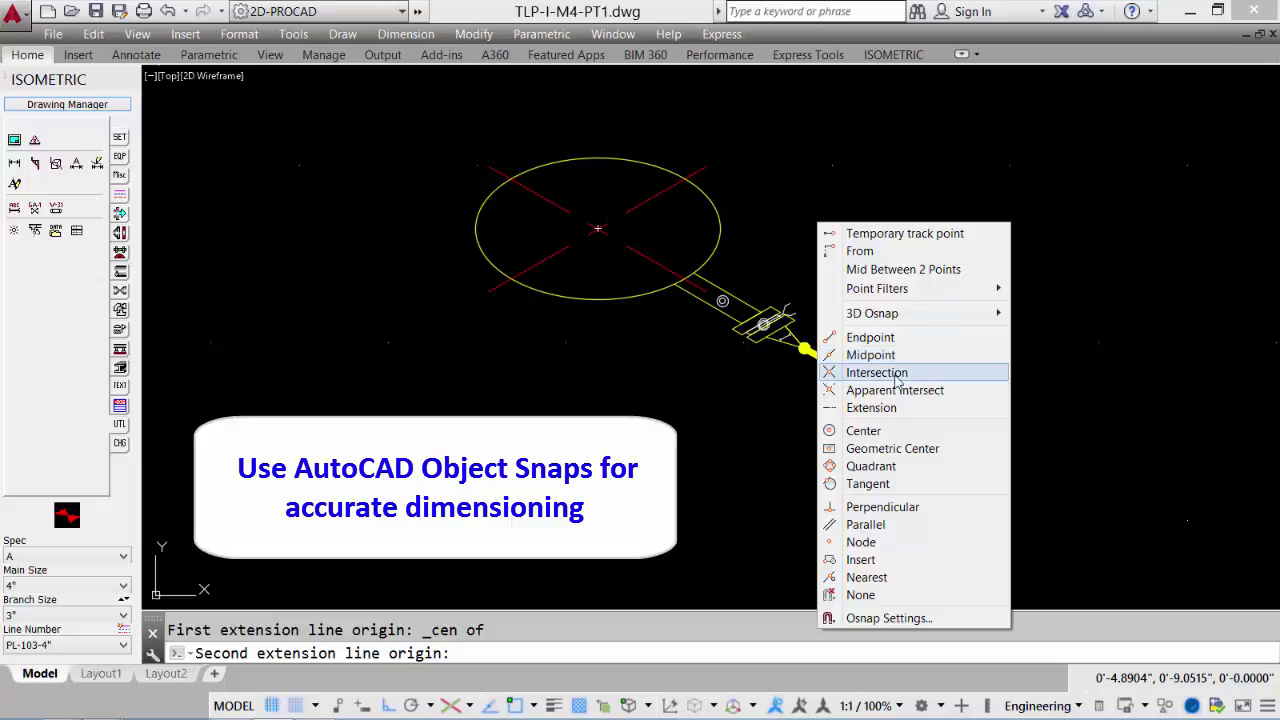
{"action": "left_click", "coordinate": [870, 355]}
{"action": "scroll", "coordinate": [777, 329], "scroll_direction": "up", "scroll_amount": 8}
{"action": "left_click", "coordinate": [705, 312]}
{"action": "scroll", "coordinate": [594, 488], "scroll_direction": "down", "scroll_amount": 8}
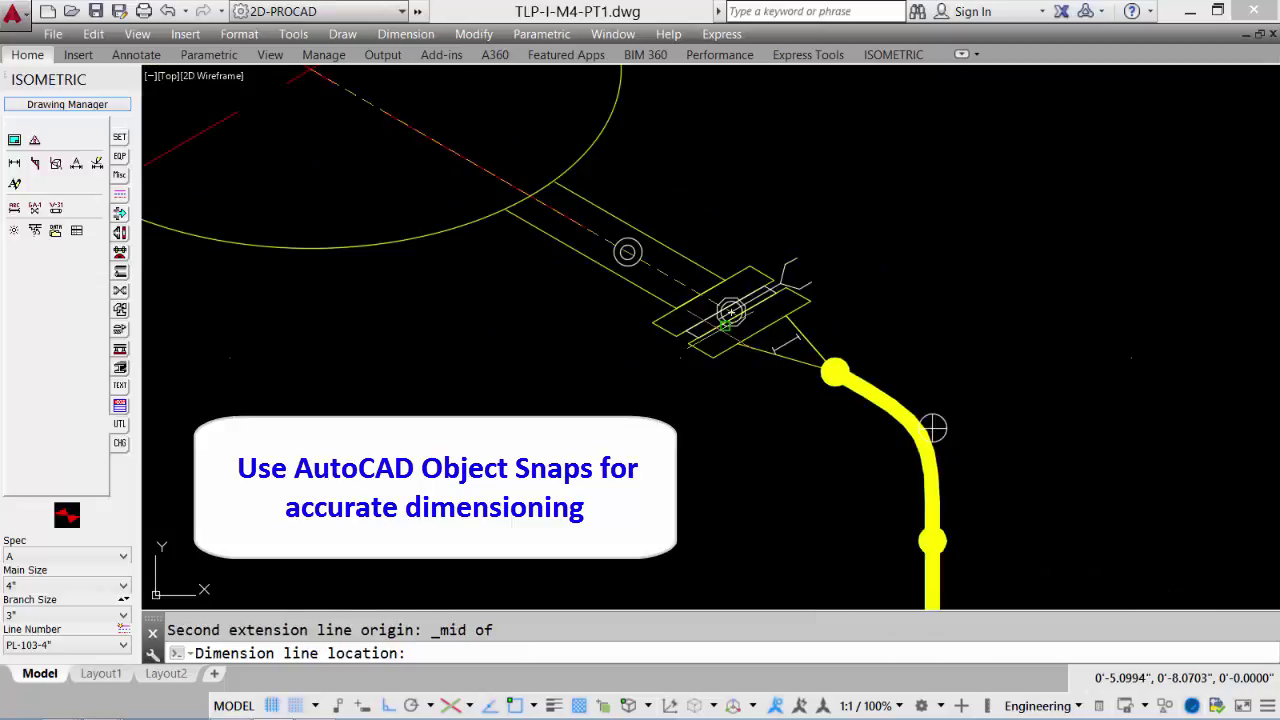
{"action": "middle_click_drag", "start_coordinate": [633, 447], "coordinate": [631, 450]}
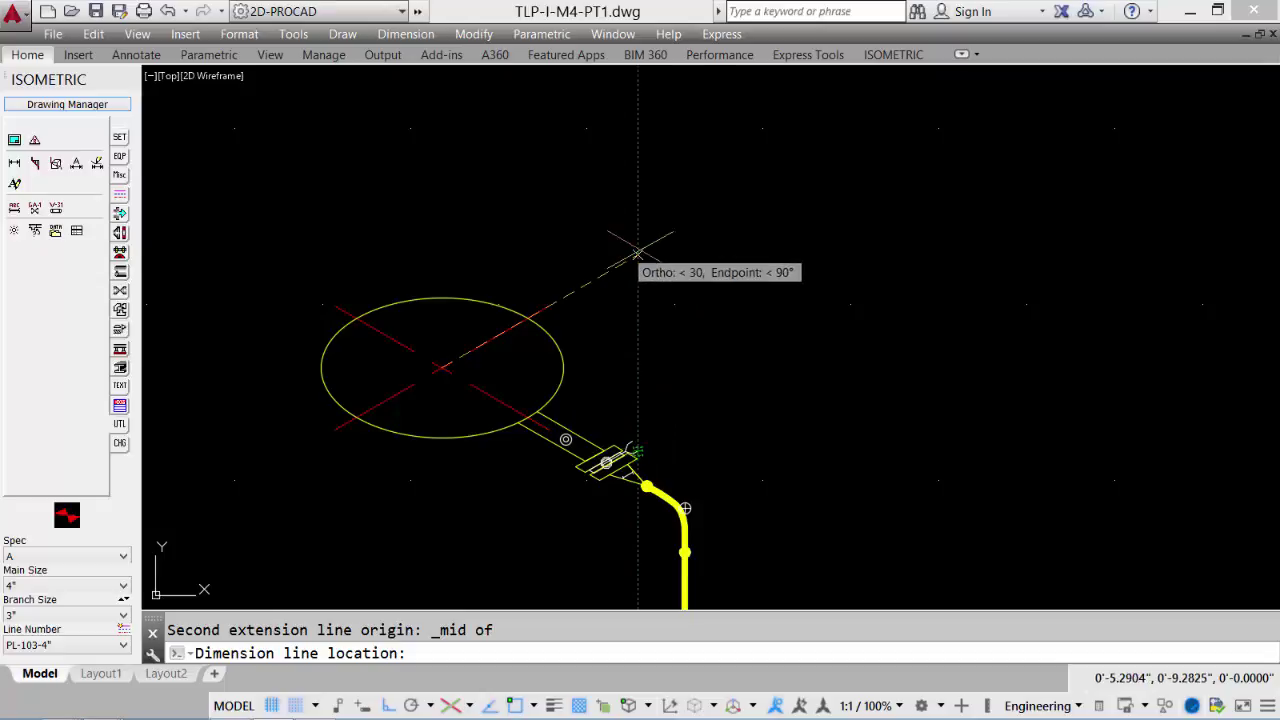
{"action": "left_click", "coordinate": [638, 254]}
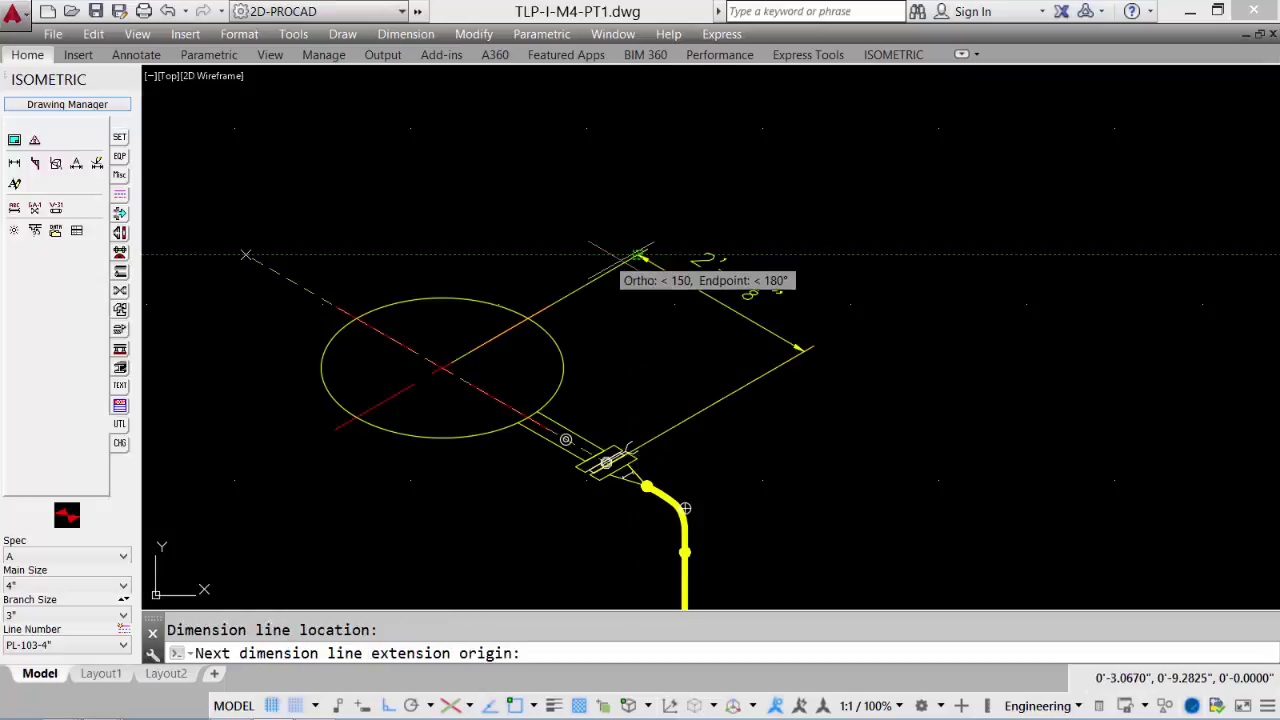
{"action": "right_click", "coordinate": [344, 245], "text": "shift"}
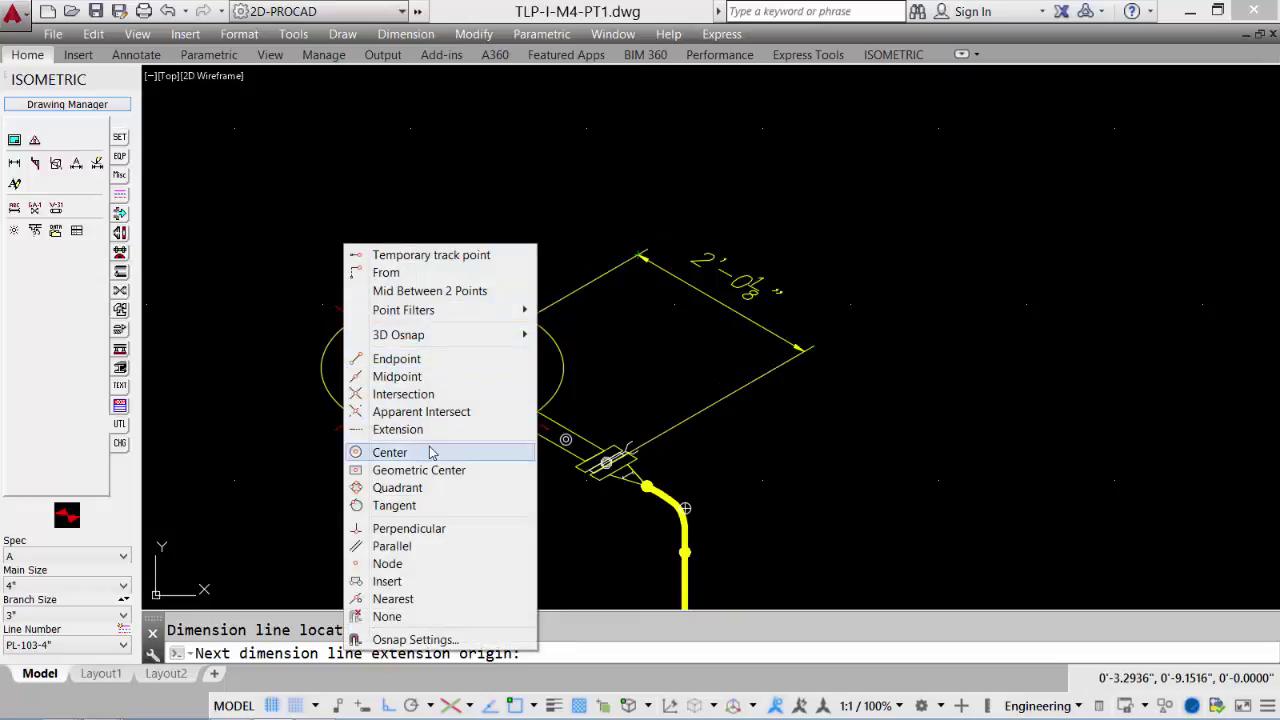
{"action": "left_click", "coordinate": [390, 452]}
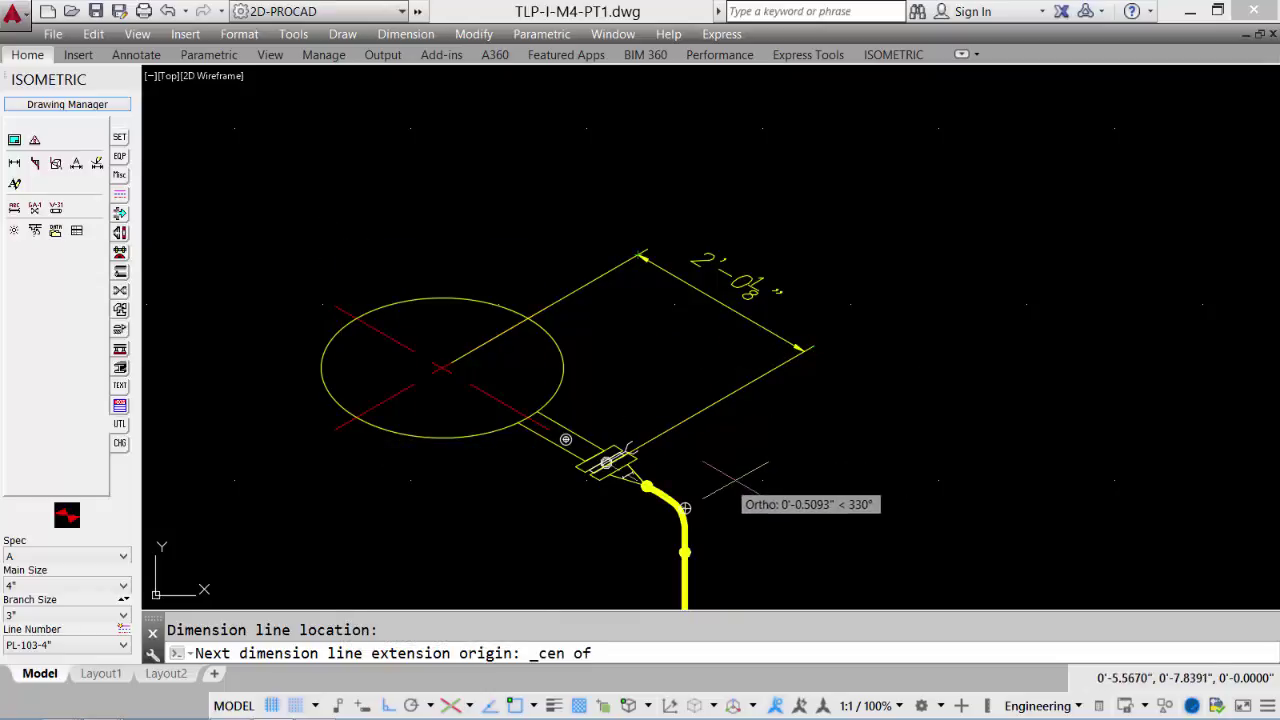
Continue the chained 9" dimension to the pipe bend centre
{"action": "left_click", "coordinate": [685, 508]}
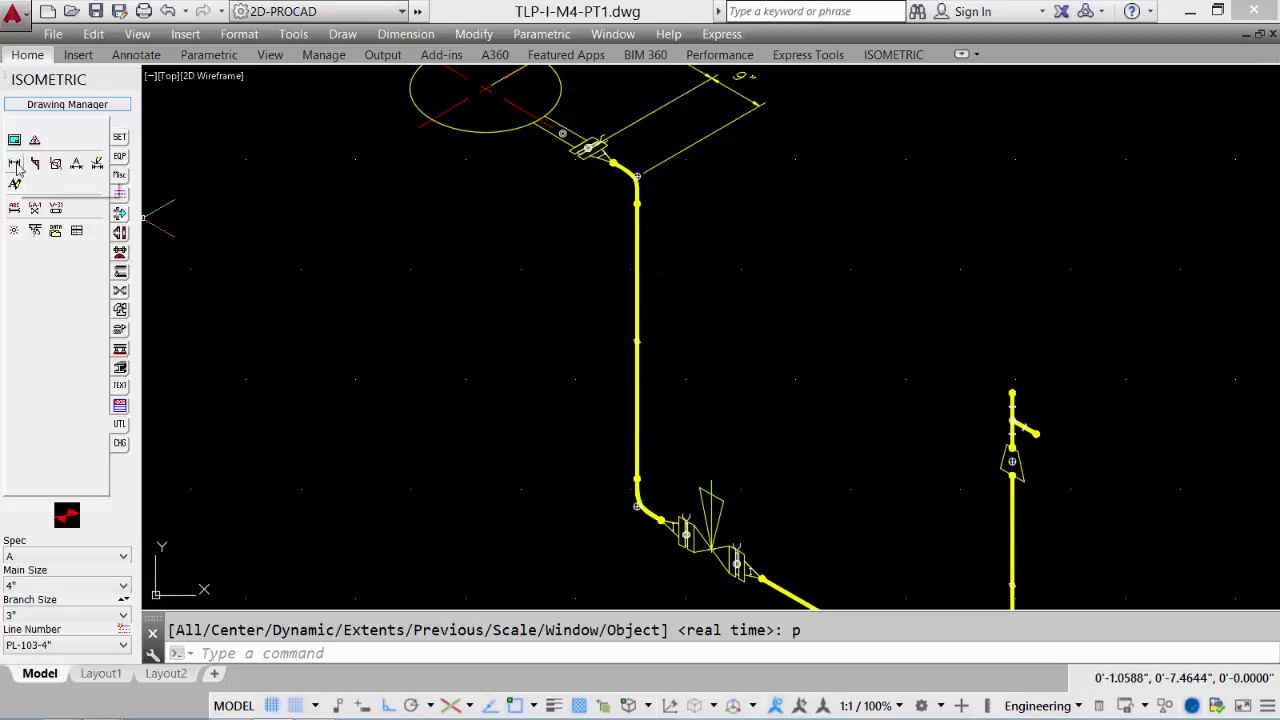
Dimension the vertical pipe between the upper and lower bend centres in the vertical plane
{"action": "left_click", "coordinate": [15, 165]}
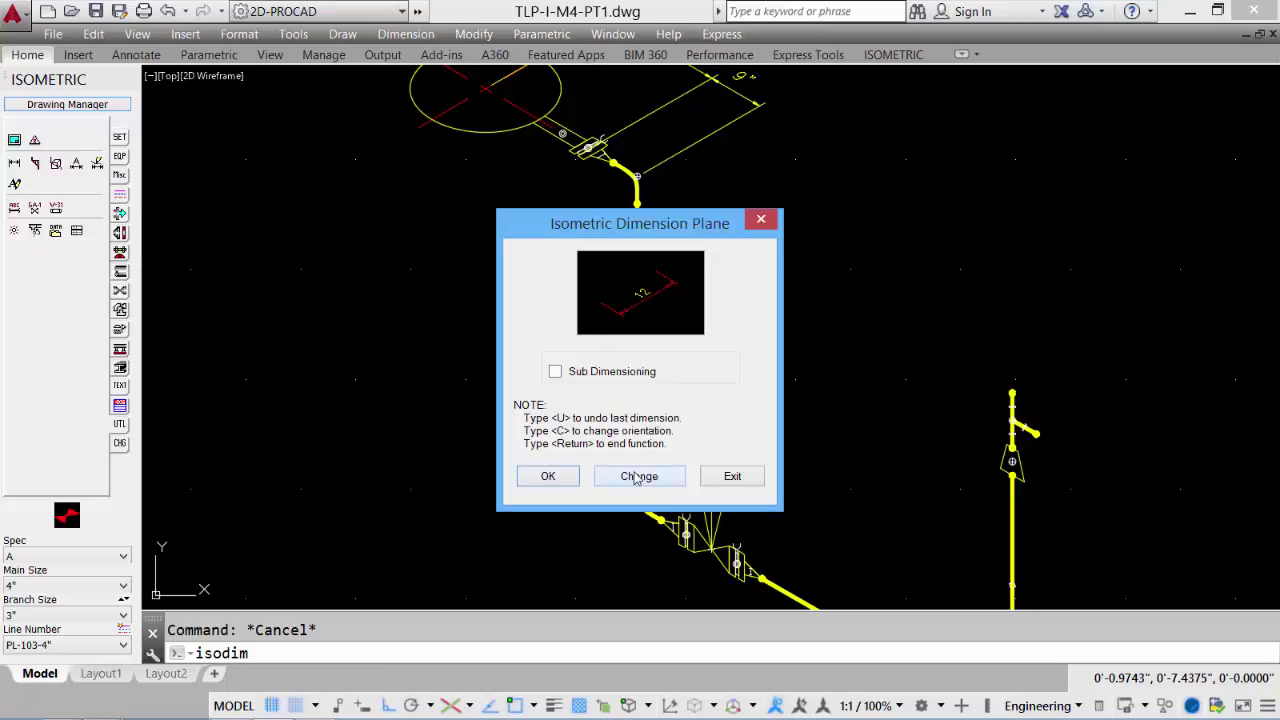
{"action": "left_click", "coordinate": [636, 476]}
{"action": "left_click", "coordinate": [622, 405]}
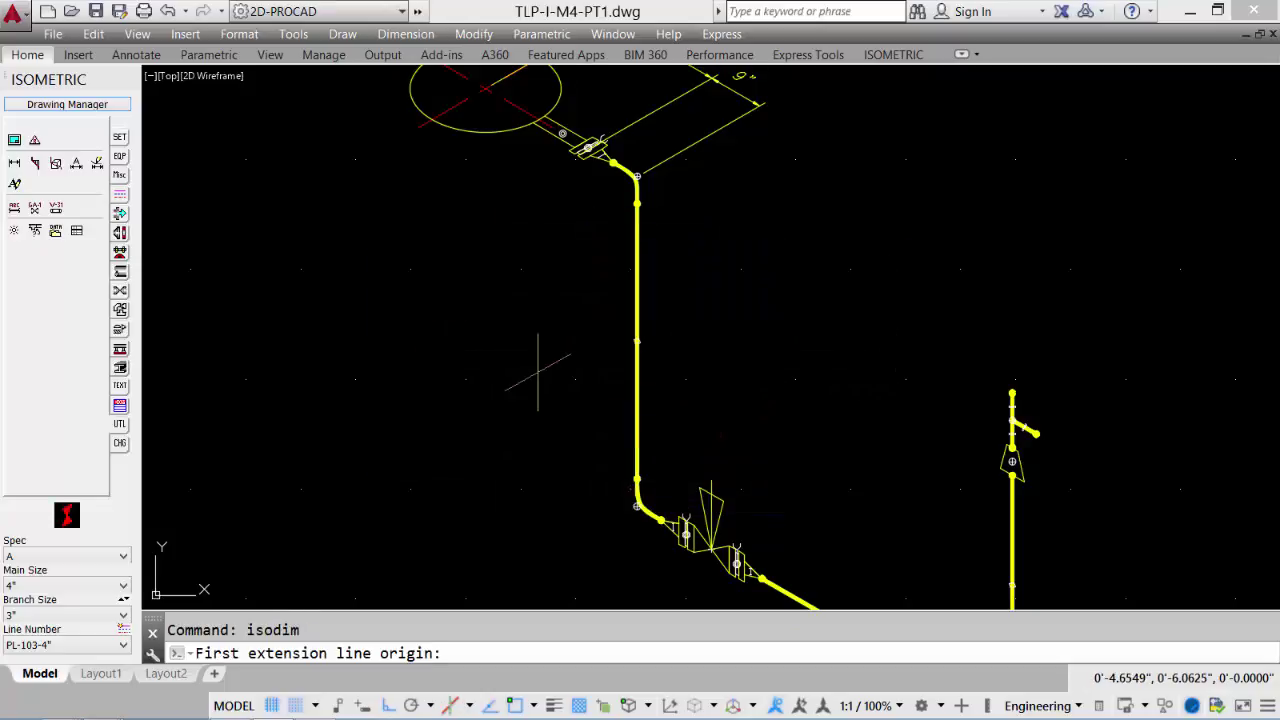
{"action": "right_click", "coordinate": [533, 316], "text": "shift"}
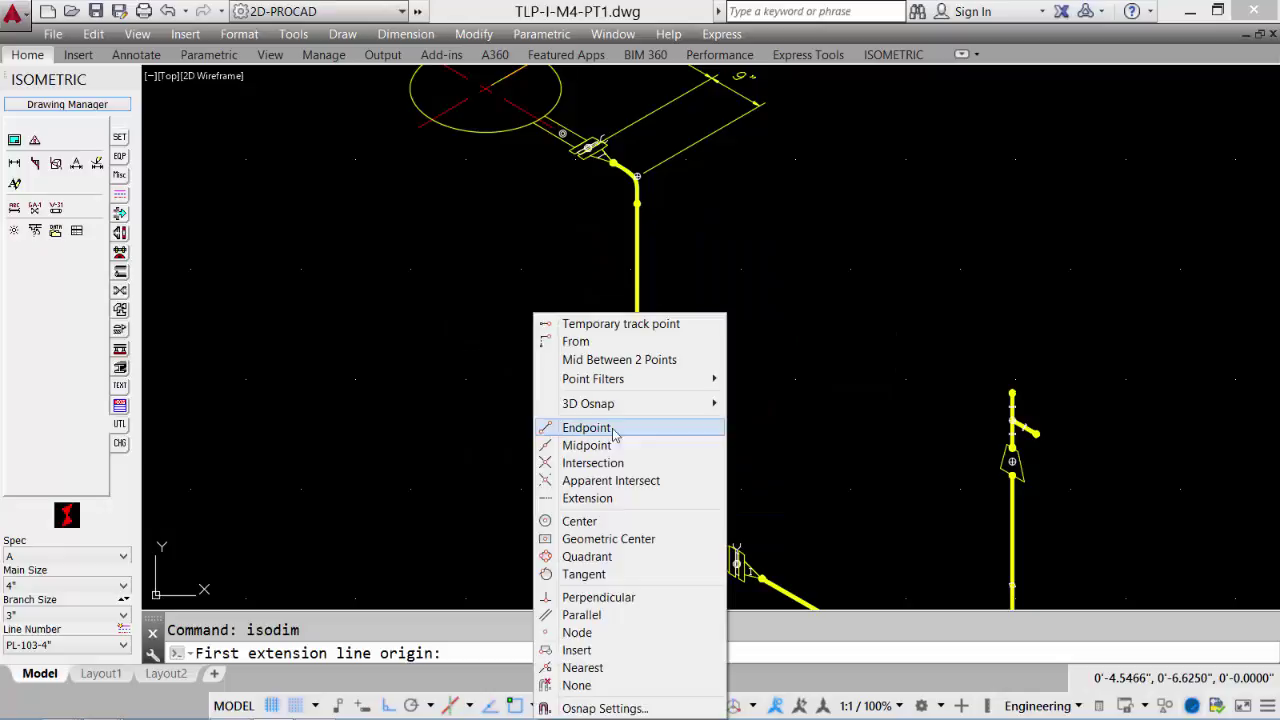
{"action": "left_click", "coordinate": [591, 527]}
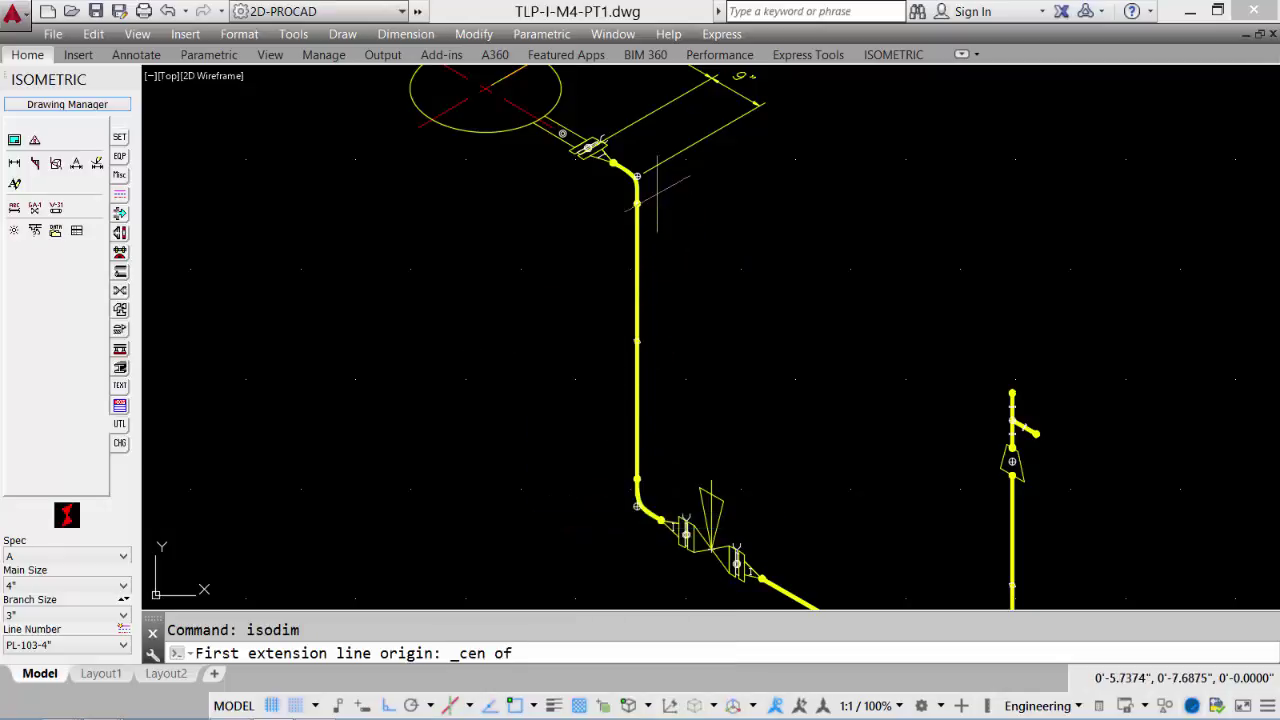
{"action": "left_click", "coordinate": [686, 530]}
{"action": "right_click", "coordinate": [765, 308], "text": "shift"}
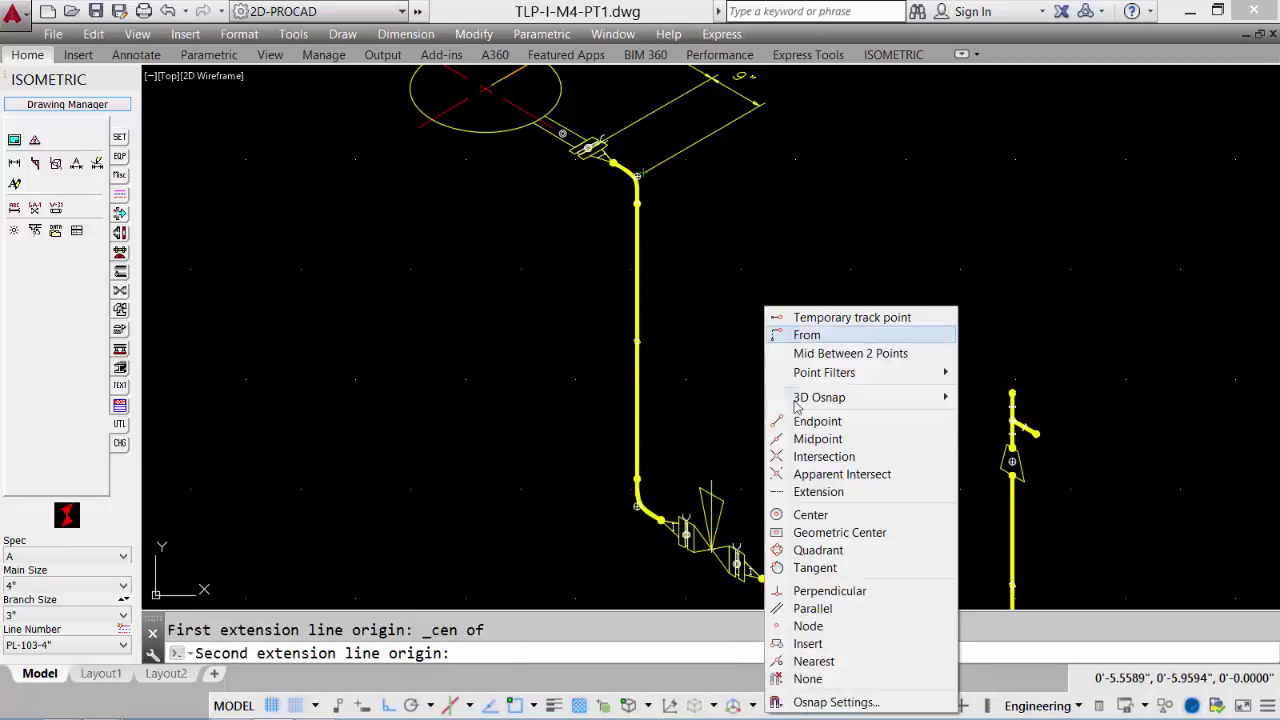
{"action": "left_click", "coordinate": [811, 514]}
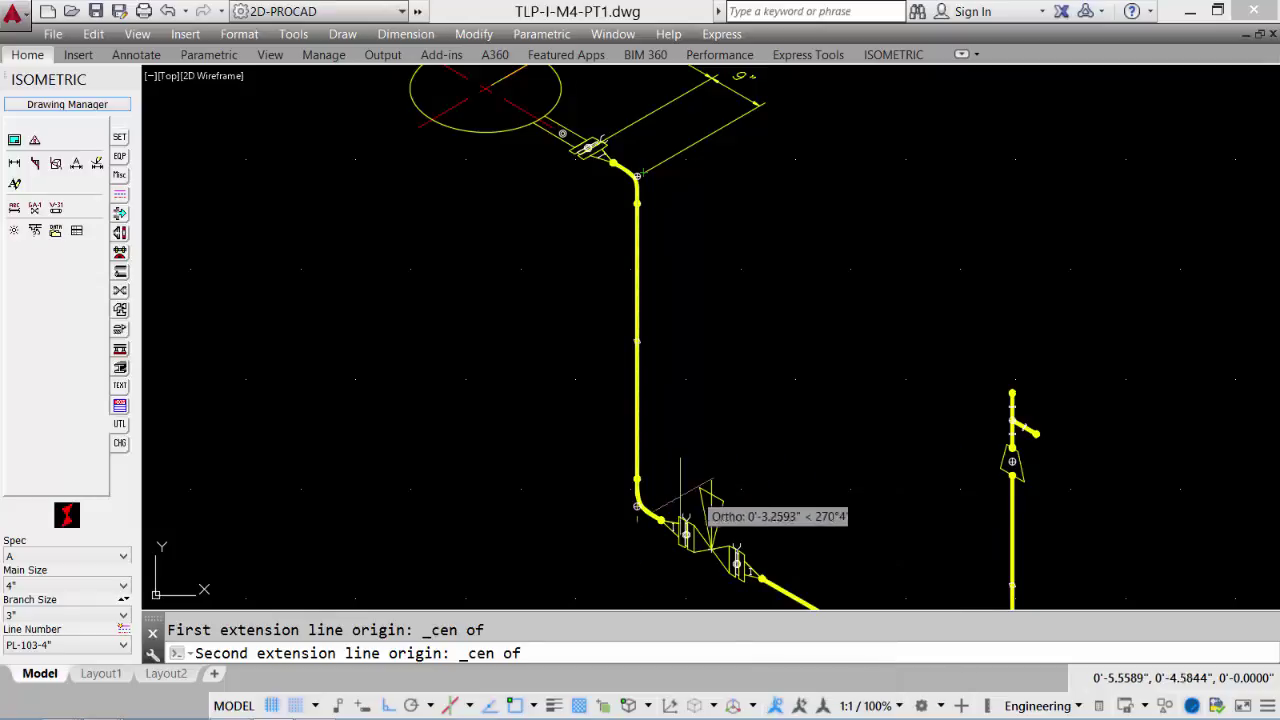
{"action": "left_click", "coordinate": [637, 506]}
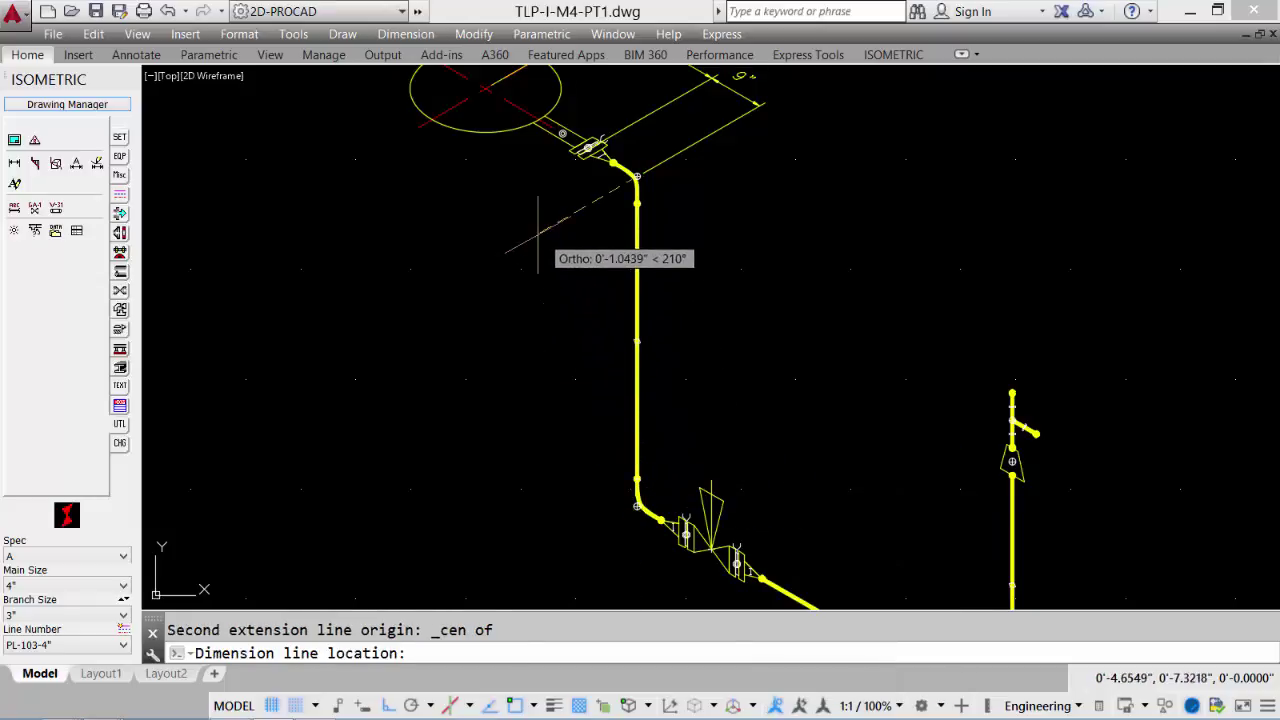
{"action": "left_click", "coordinate": [538, 234]}
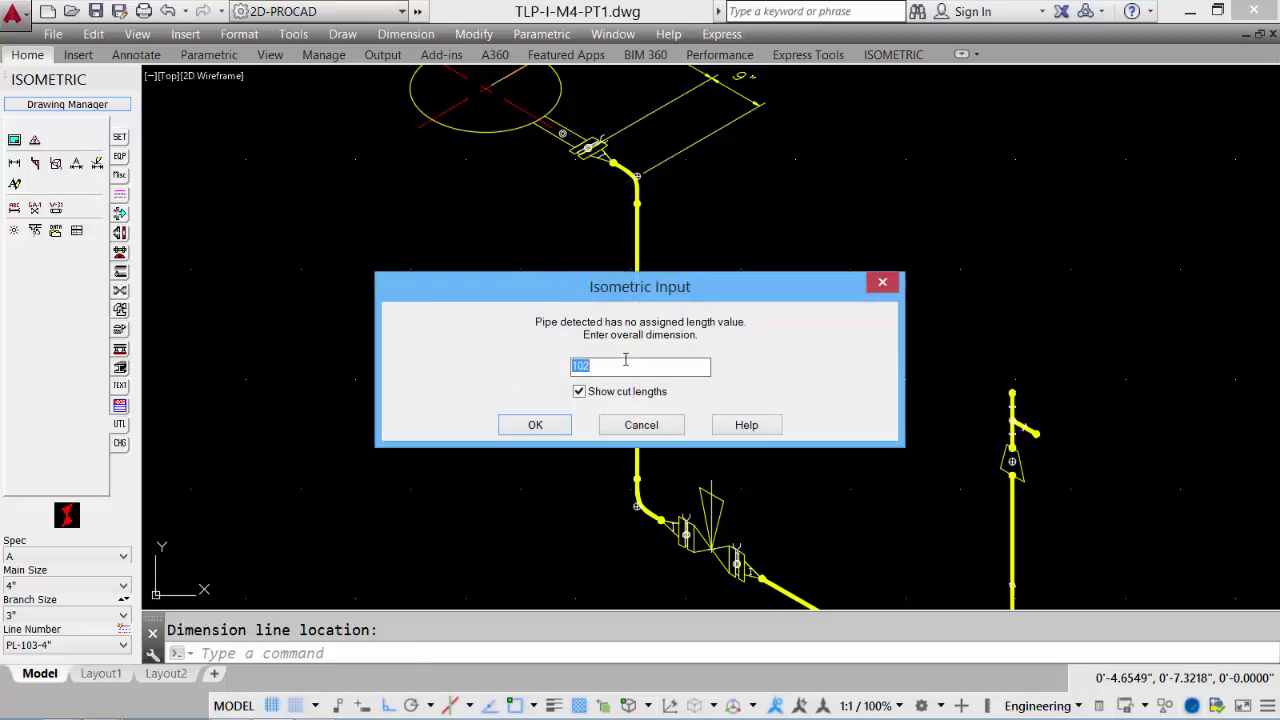
Enter an overall dimension of 87, choose the upright plane, and pan to the valves
{"action": "type", "text": "87"}
{"action": "left_click", "coordinate": [538, 426]}
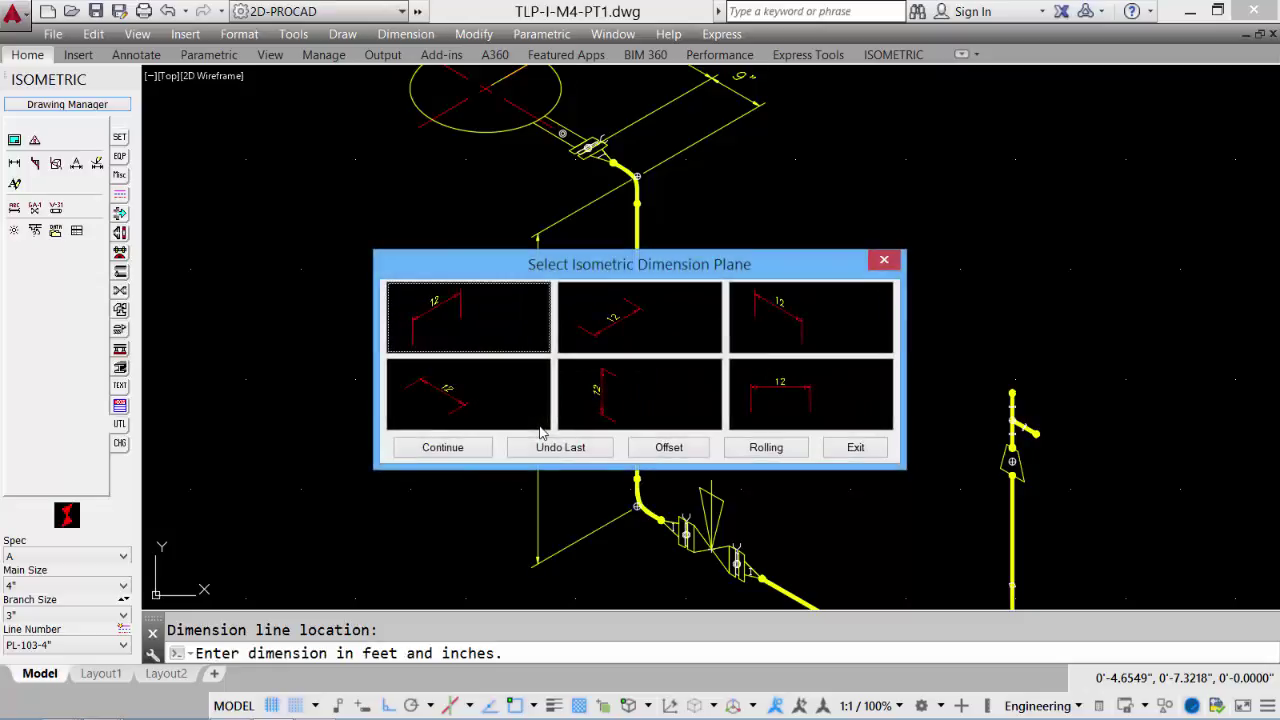
{"action": "left_click_drag", "start_coordinate": [510, 268], "coordinate": [477, 177]}
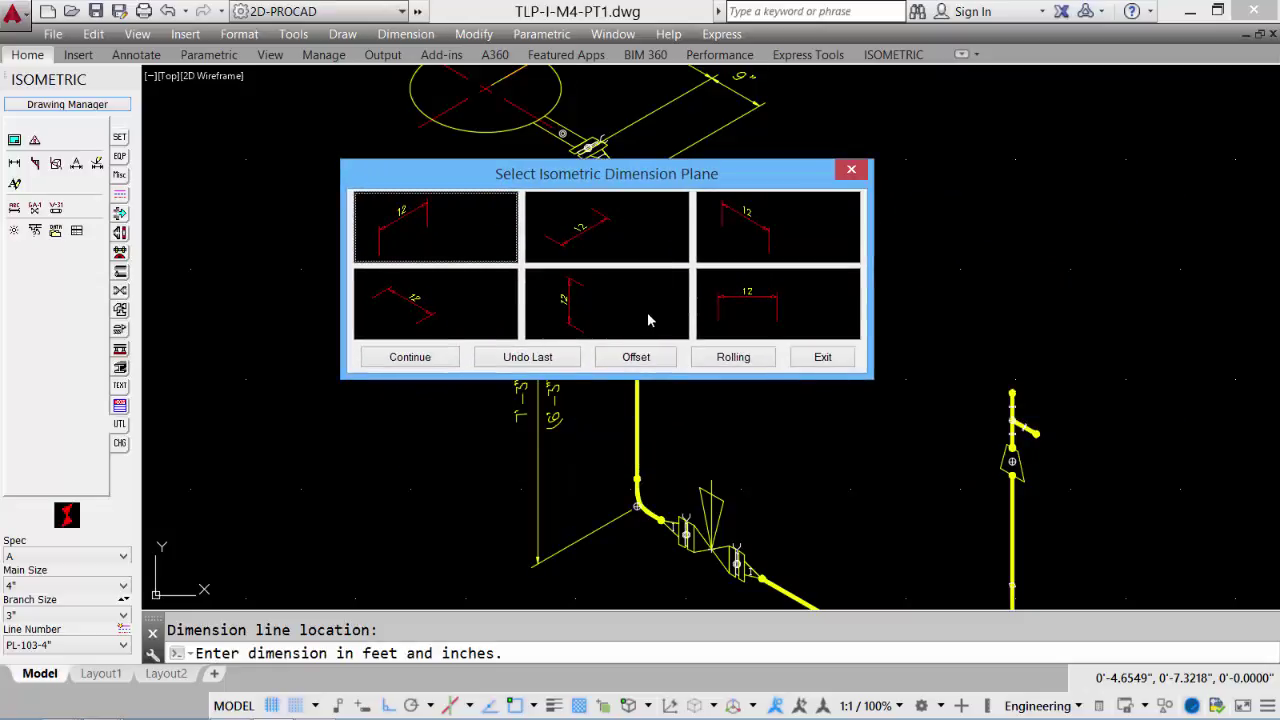
{"action": "left_click", "coordinate": [747, 250]}
{"action": "middle_click_drag", "start_coordinate": [680, 466], "coordinate": [557, 196]}
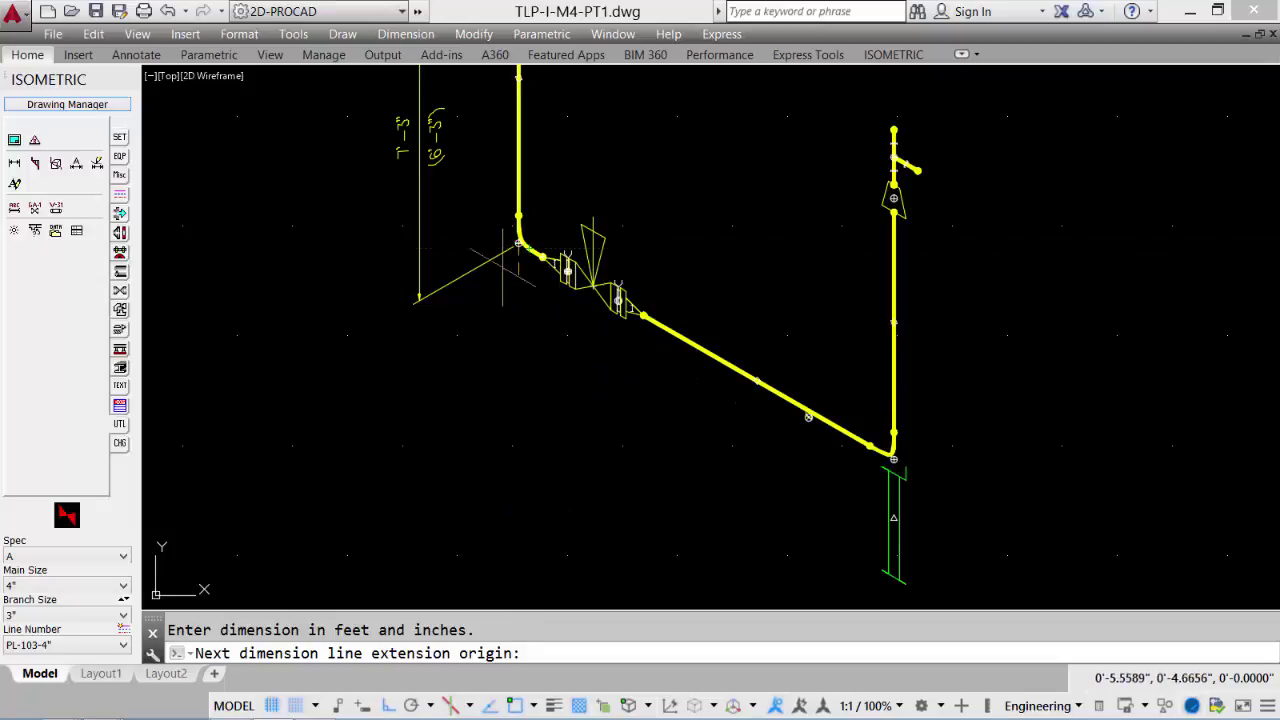
With grid snap off, dimension 9" to the first valve's midpoint, placing the line below the valves
{"action": "right_click", "coordinate": [539, 314], "text": "shift"}
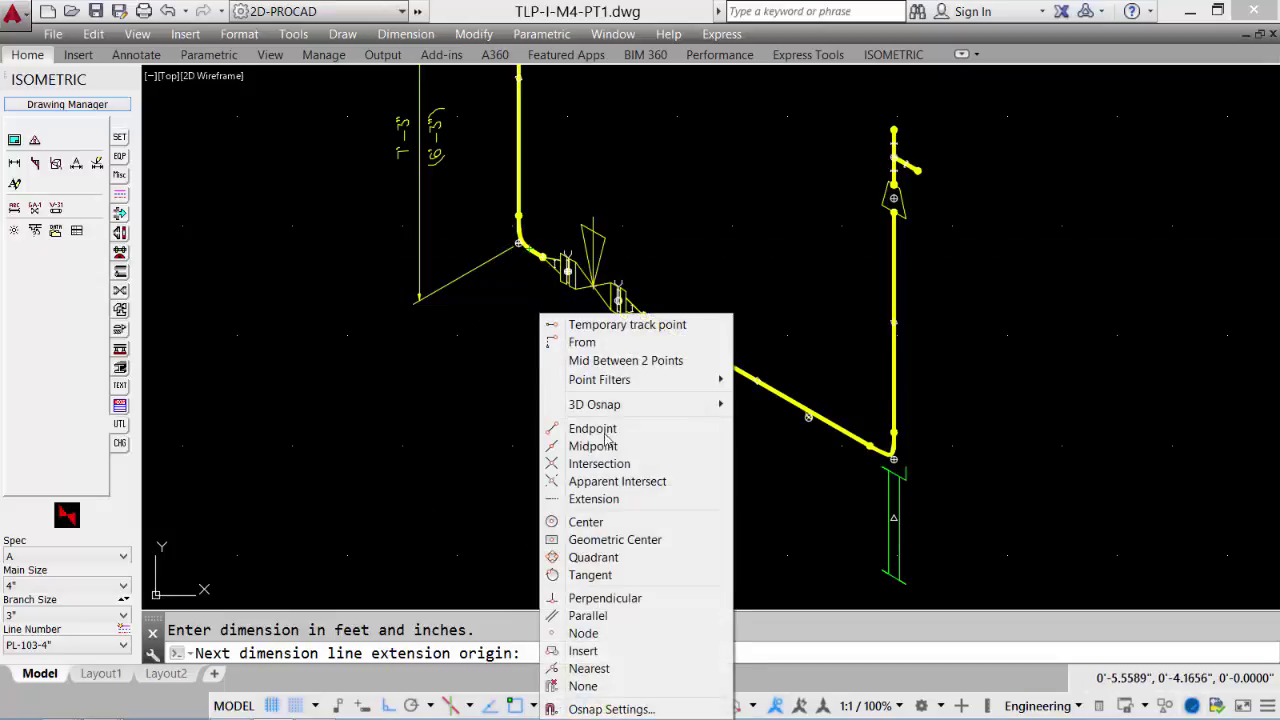
{"action": "left_click", "coordinate": [593, 446]}
{"action": "scroll", "coordinate": [534, 295], "scroll_direction": "up", "scroll_amount": 7}
{"action": "key", "text": "F9"}
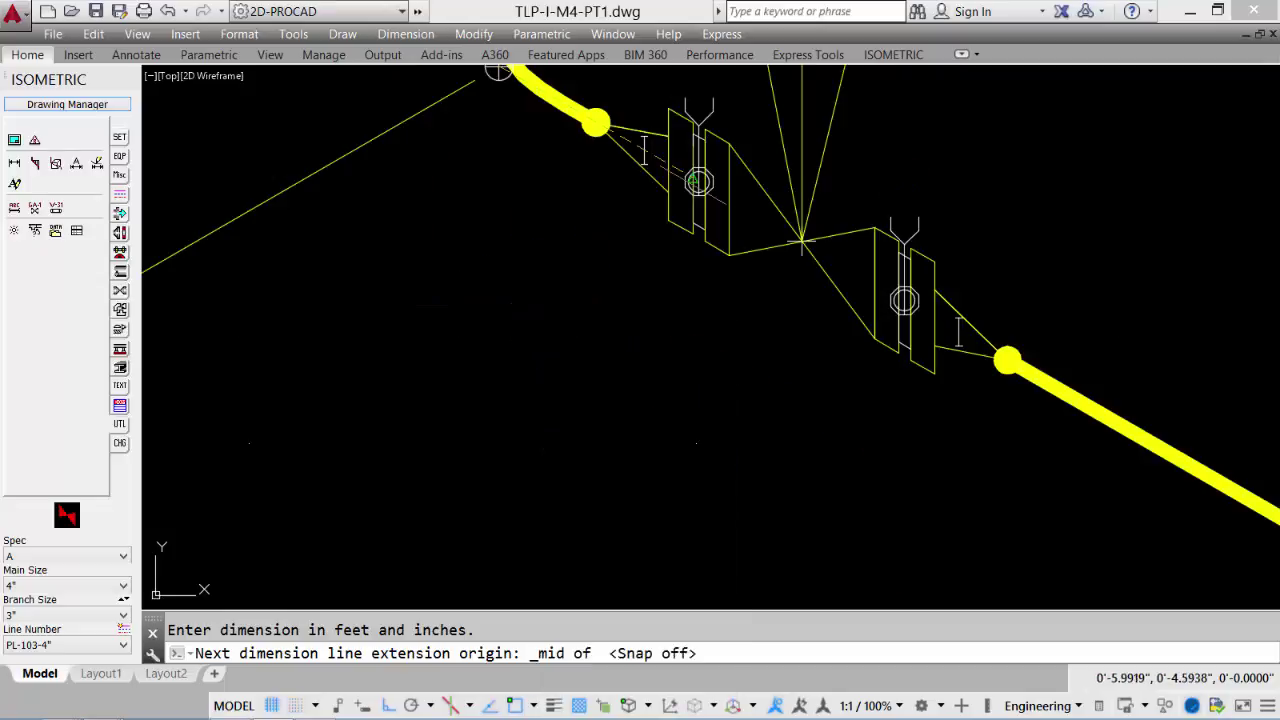
{"action": "left_click", "coordinate": [498, 72]}
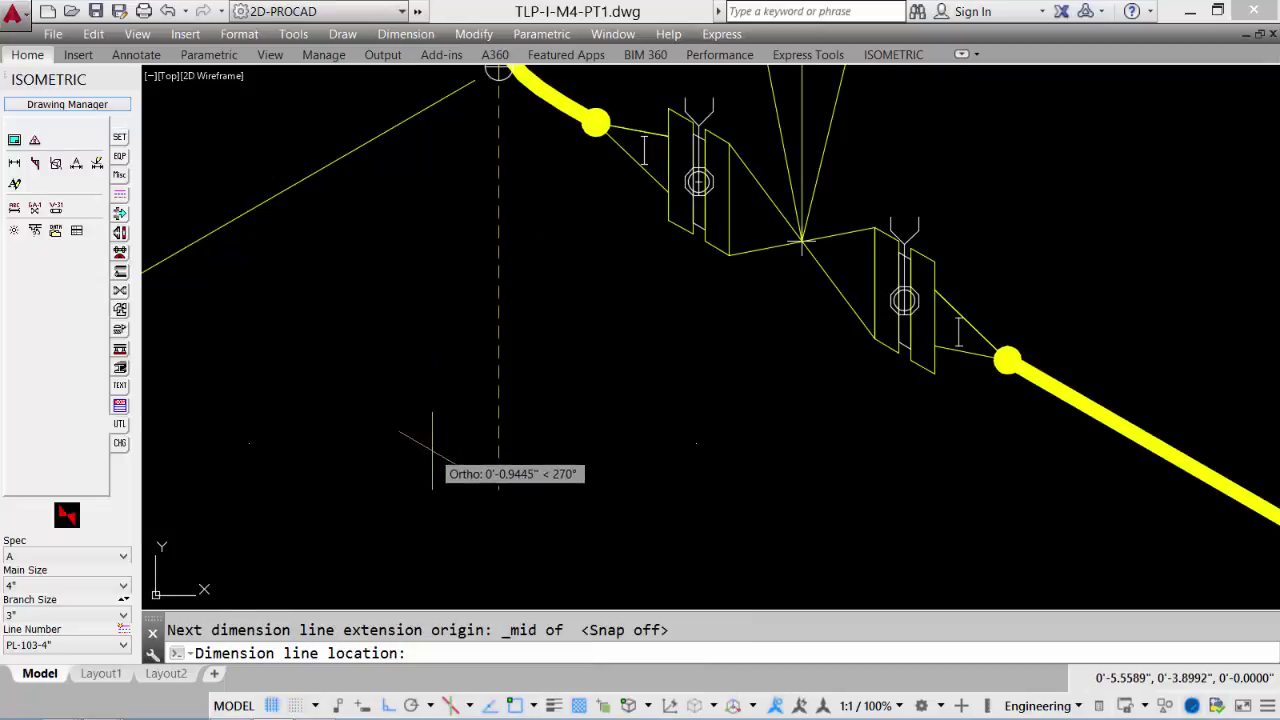
{"action": "scroll", "coordinate": [430, 450], "scroll_direction": "down", "scroll_amount": 4}
{"action": "left_click", "coordinate": [449, 402]}
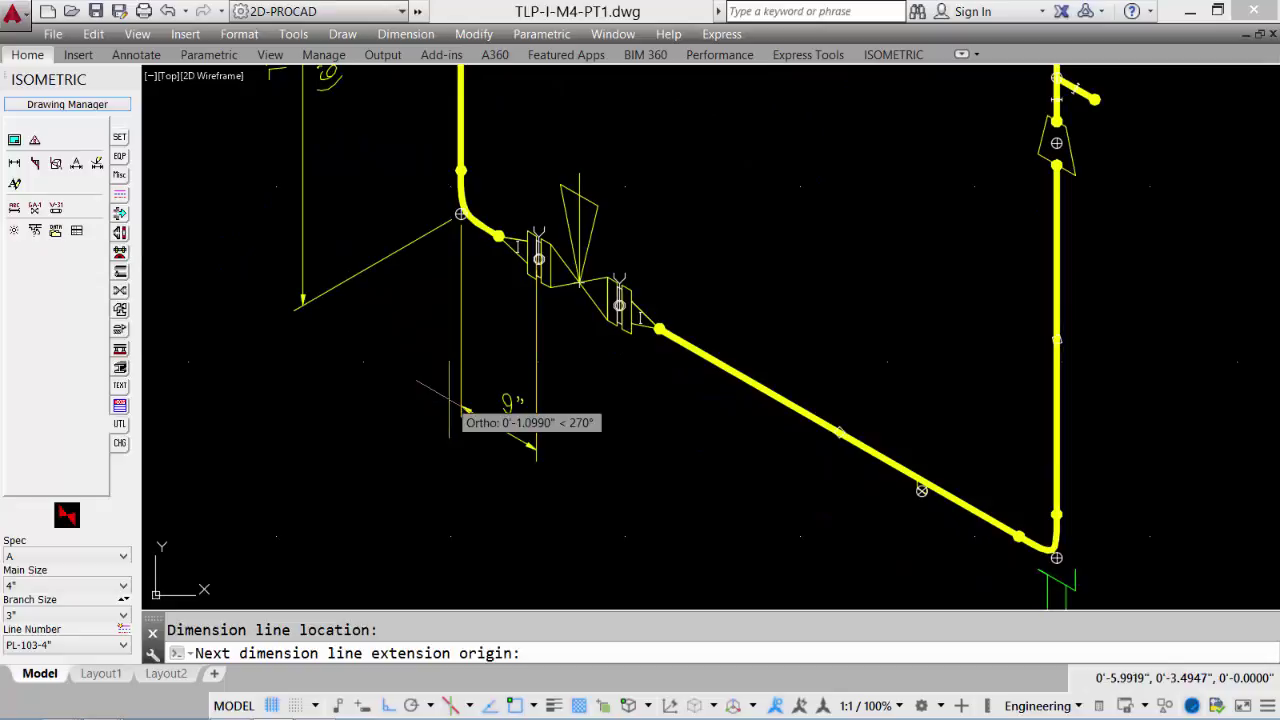
Chain a 9 1/4" dimension to the second valve's midpoint and Center-snap the next origin
{"action": "right_click", "coordinate": [611, 428], "text": "shift"}
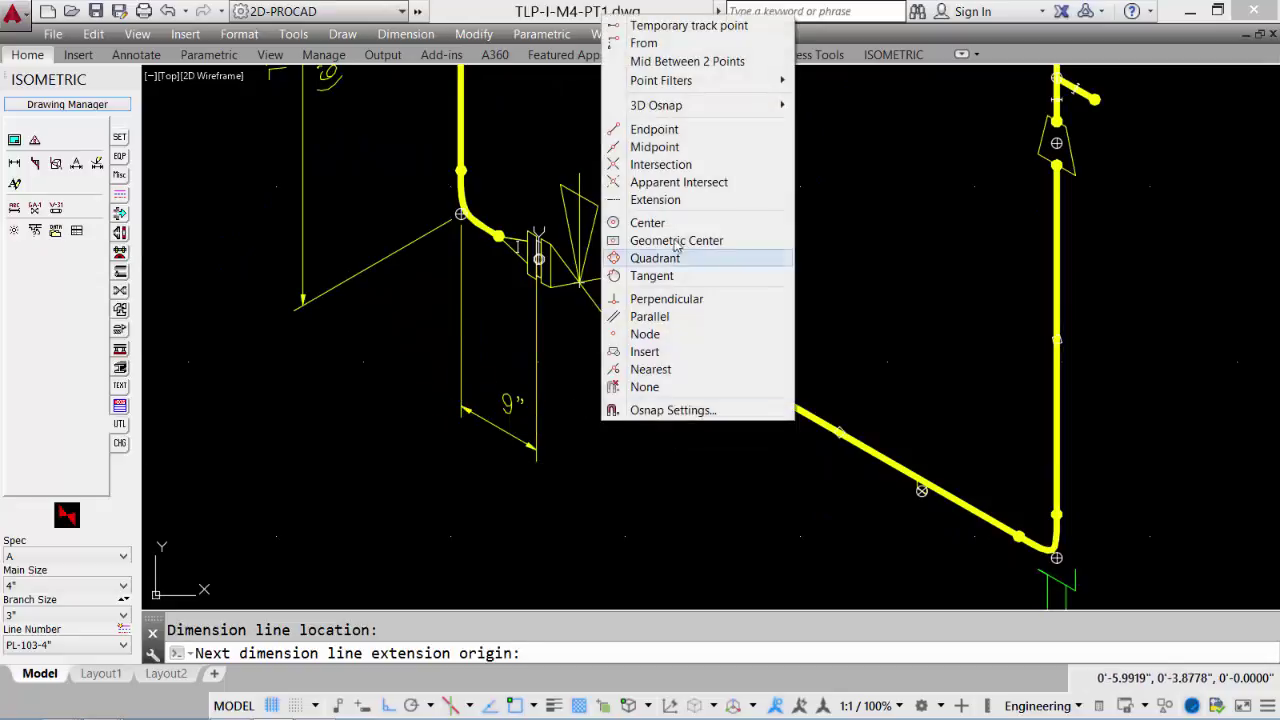
{"action": "left_click", "coordinate": [665, 149]}
{"action": "scroll", "coordinate": [612, 317], "scroll_direction": "up", "scroll_amount": 3}
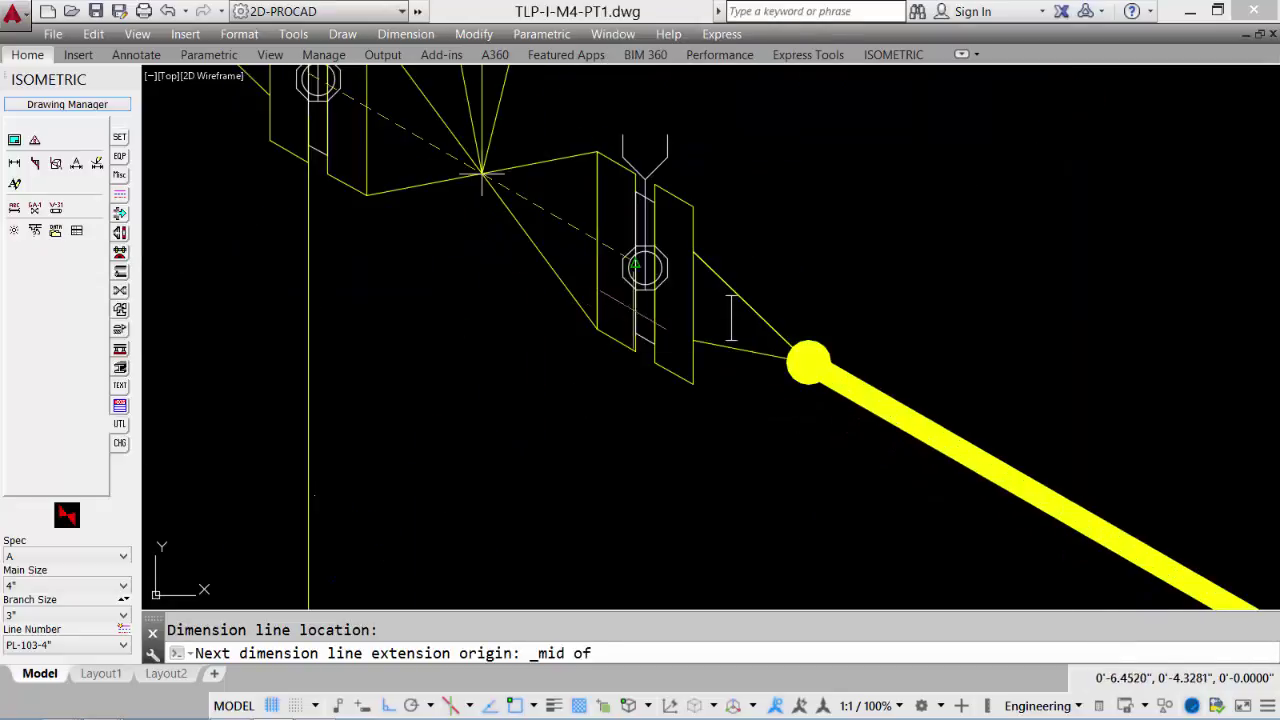
{"action": "left_click", "coordinate": [731, 320]}
{"action": "scroll", "coordinate": [731, 320], "scroll_direction": "down", "scroll_amount": 2}
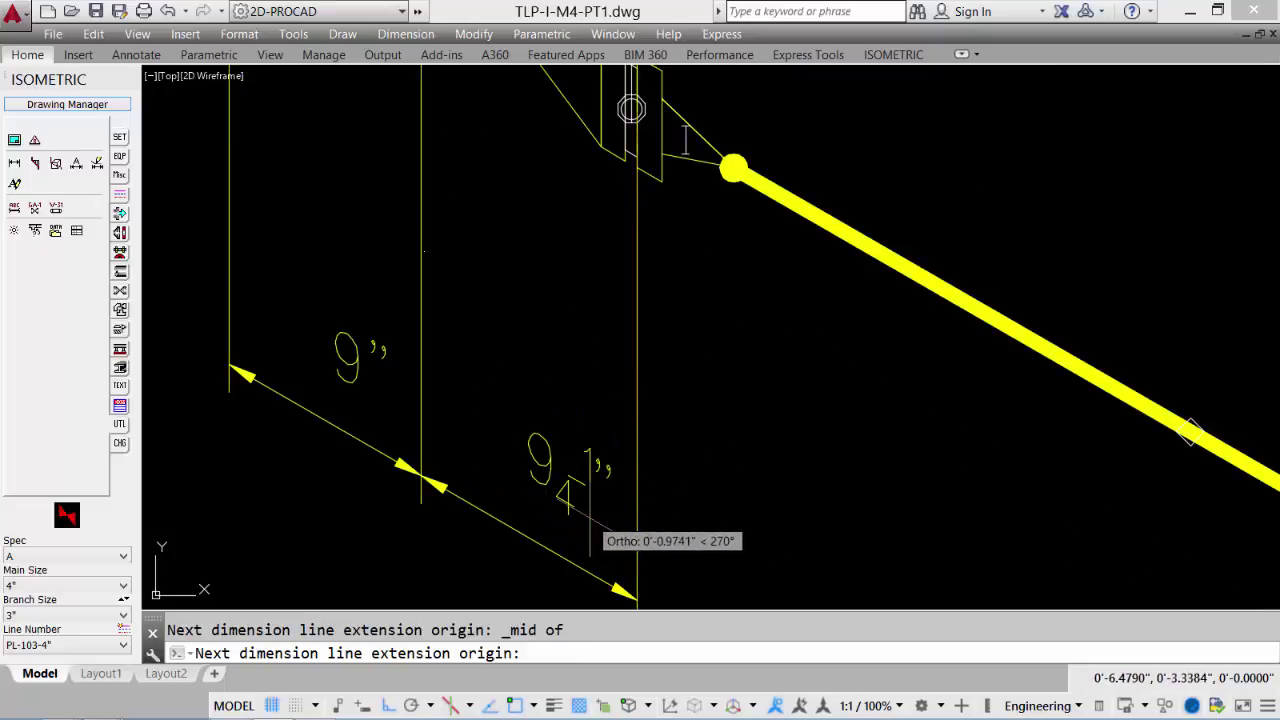
{"action": "scroll", "coordinate": [555, 340], "scroll_direction": "down", "scroll_amount": 4}
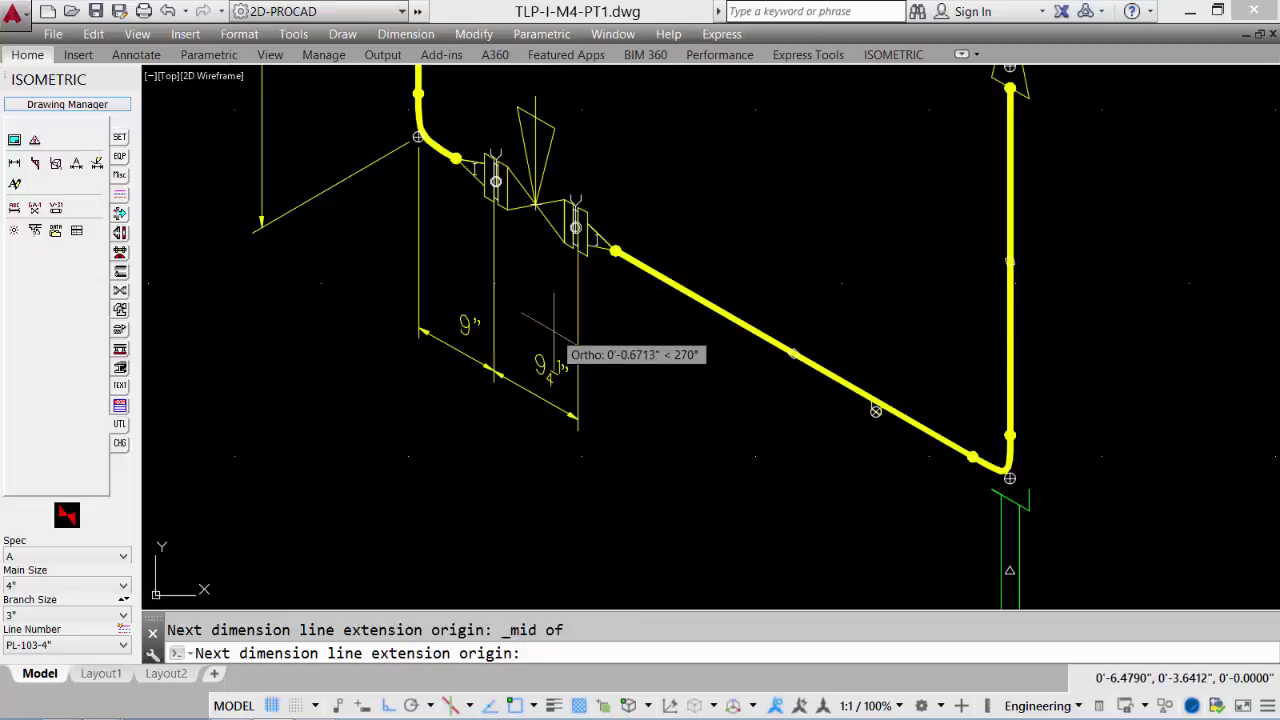
{"action": "middle_click_drag", "start_coordinate": [735, 425], "coordinate": [512, 317]}
{"action": "right_click", "coordinate": [536, 314], "text": "shift"}
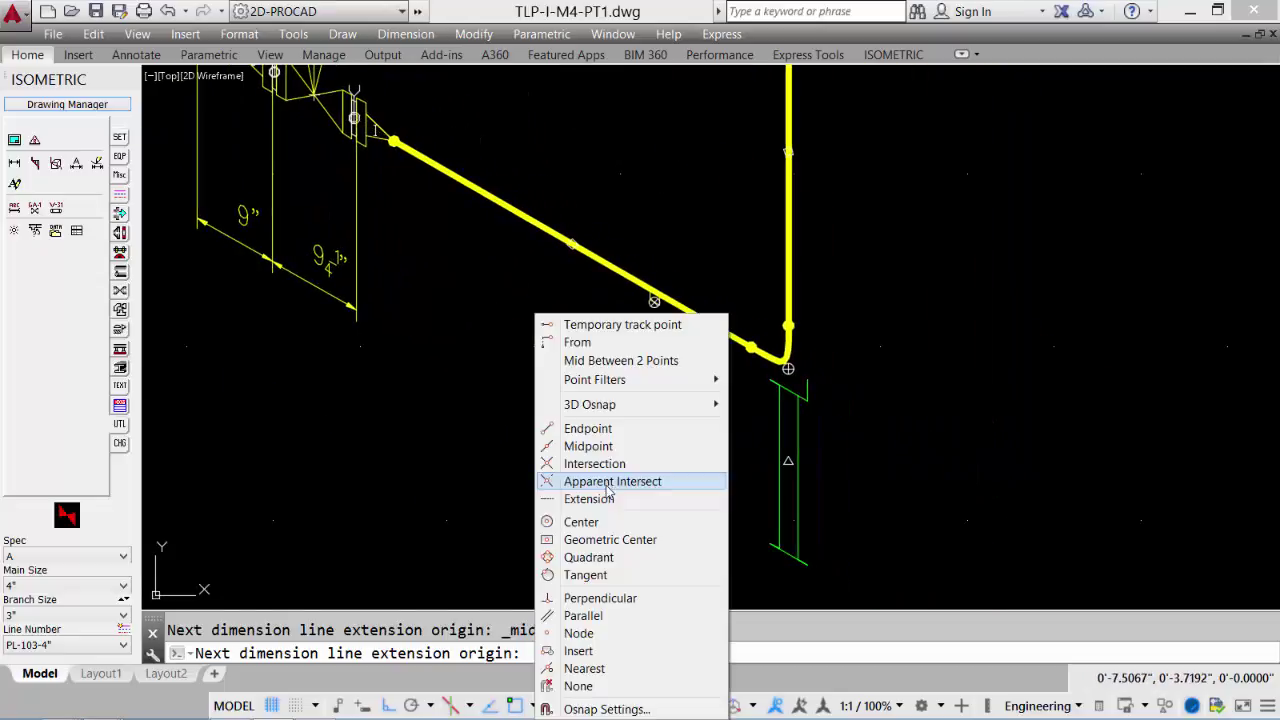
{"action": "left_click", "coordinate": [581, 522]}
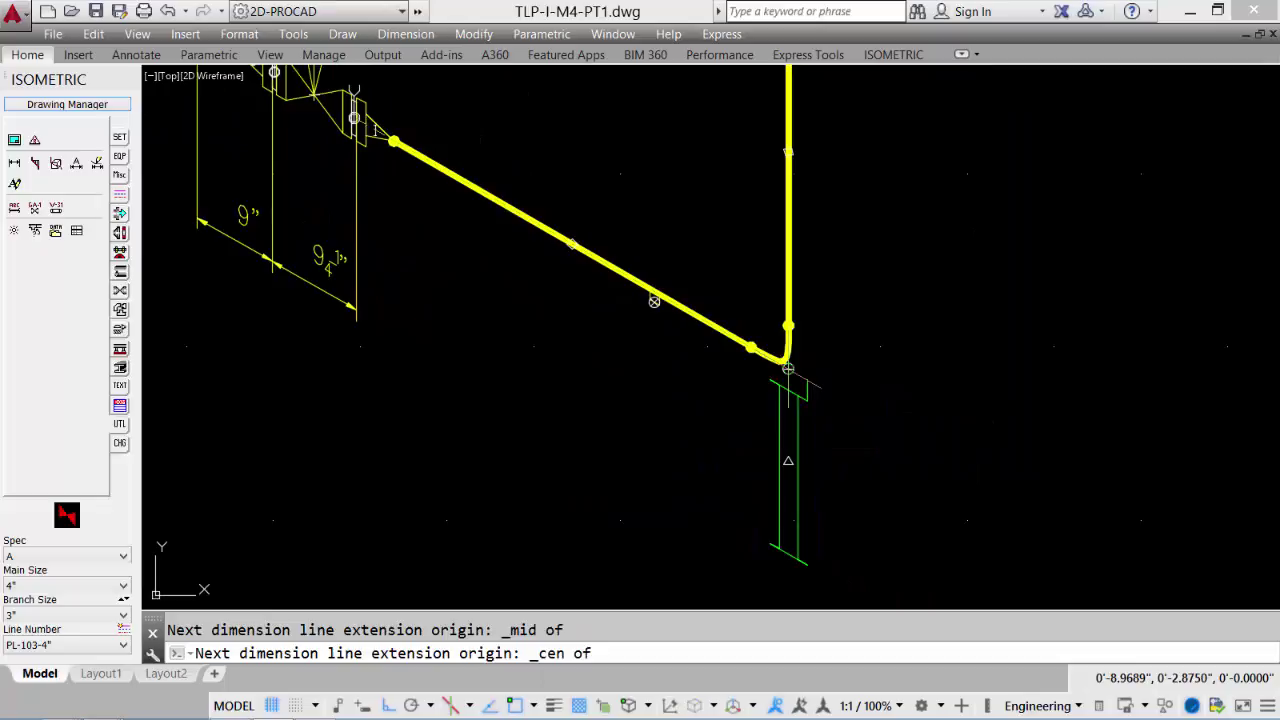
Close the chain at the lower elbow centre with a 4' overall run length and exit
{"action": "left_click", "coordinate": [788, 369]}
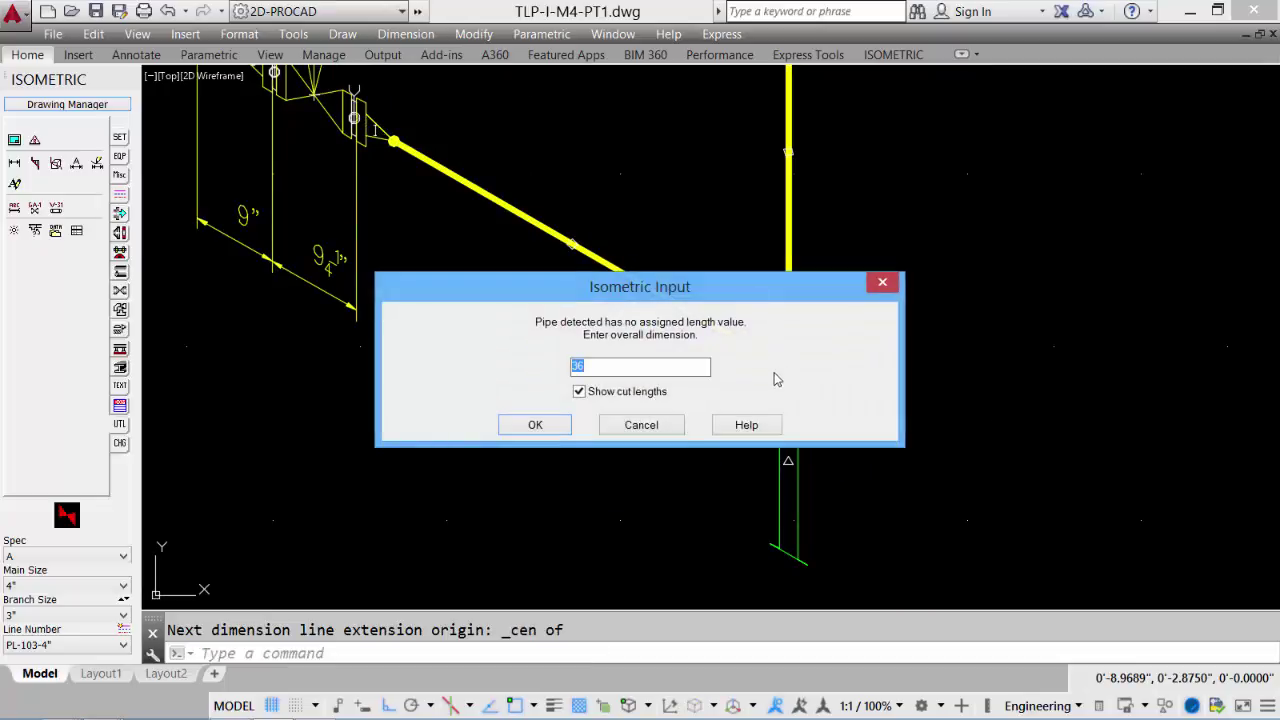
{"action": "type", "text": "4'"}
{"action": "left_click", "coordinate": [531, 424]}
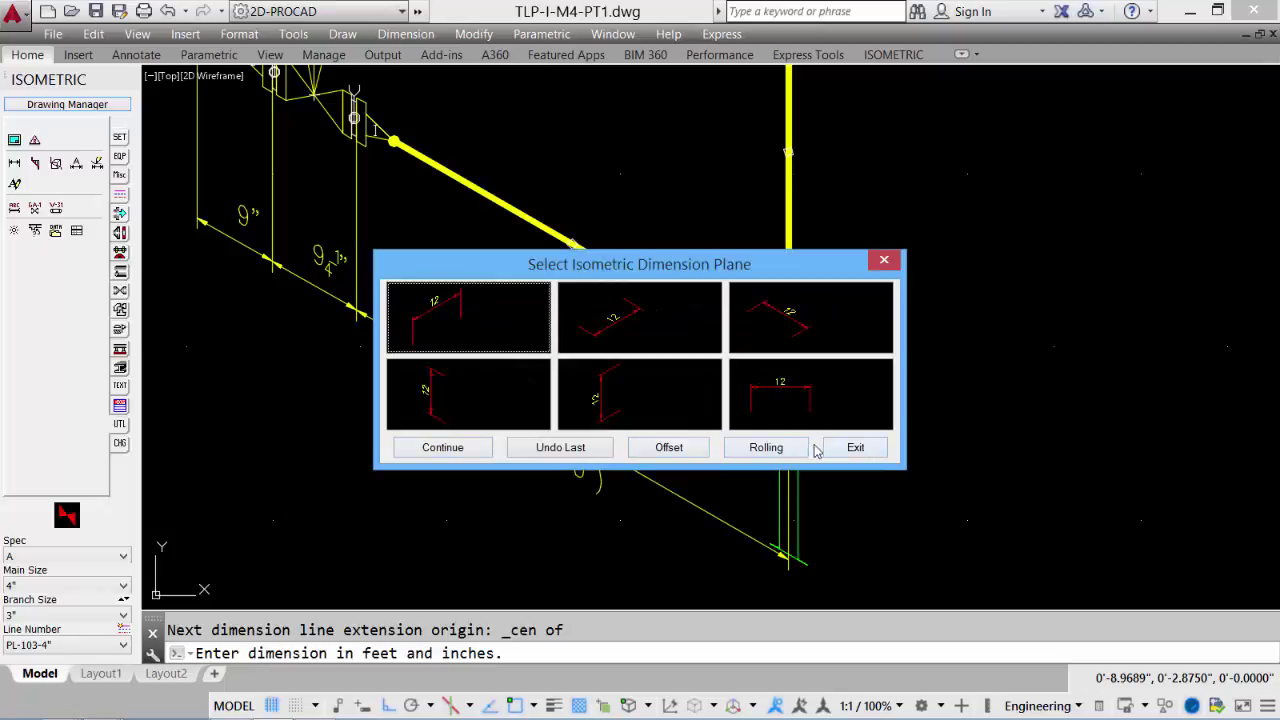
{"action": "left_click", "coordinate": [855, 448]}
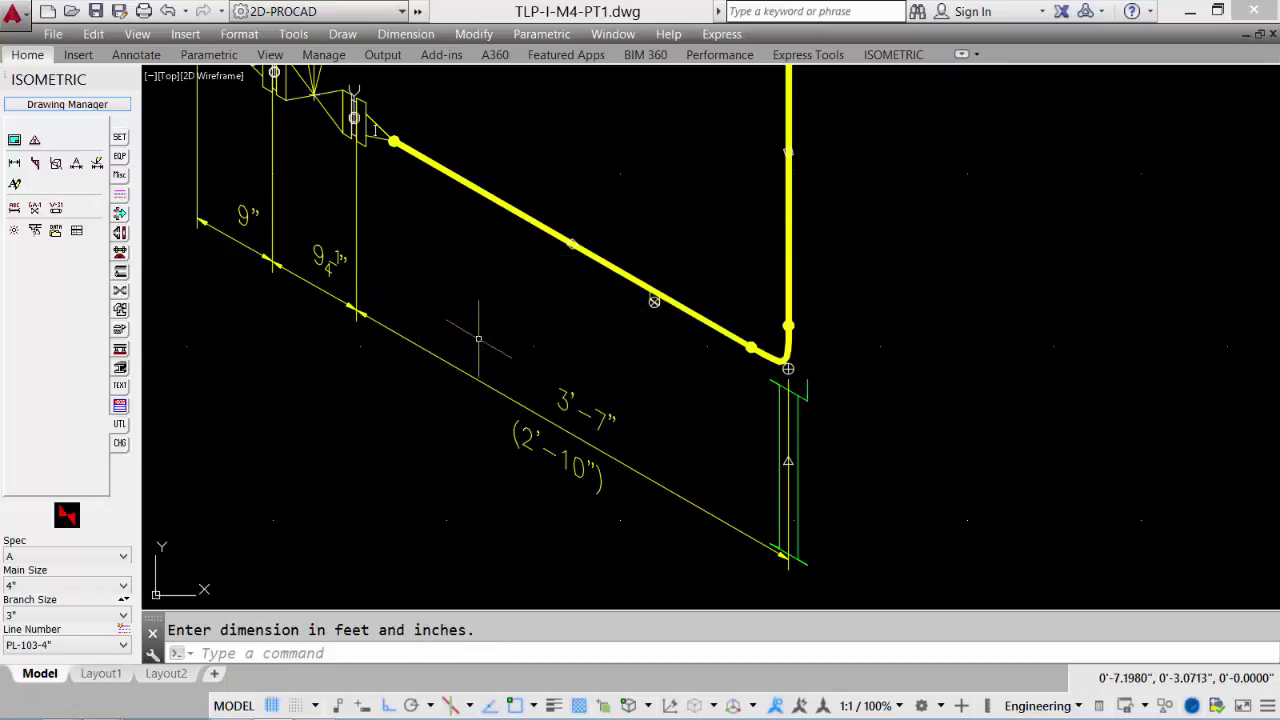
{"action": "scroll", "coordinate": [700, 440], "scroll_direction": "down", "scroll_amount": 2}
{"action": "mouse_move", "coordinate": [766, 457]}
{"action": "middle_mouse_down"}
{"action": "mouse_move", "coordinate": [734, 454]}
{"action": "mouse_move", "coordinate": [708, 413]}
{"action": "middle_mouse_up"}
{"action": "scroll", "coordinate": [708, 413], "scroll_direction": "down", "scroll_amount": 1}
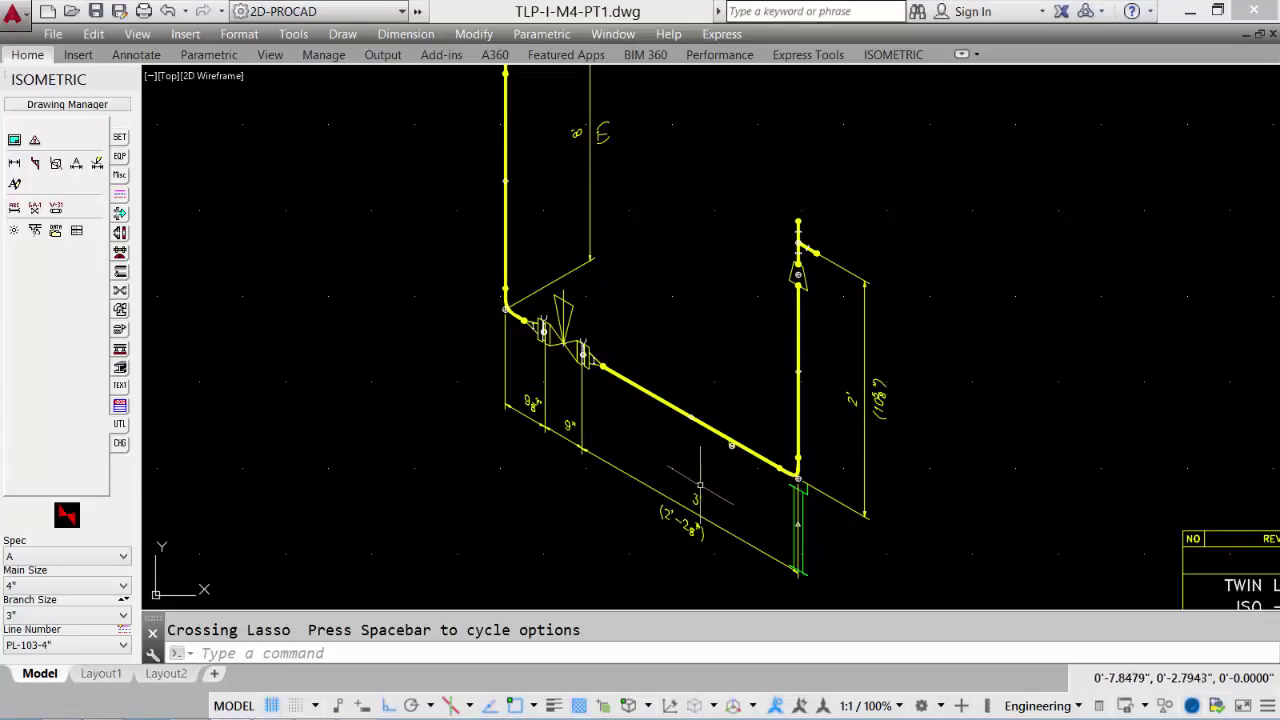
Zoom toward the lower elbow on the long run and cancel the running command with Esc
{"action": "scroll", "coordinate": [714, 468], "scroll_direction": "up", "scroll_amount": 2}
{"action": "middle_click_drag", "start_coordinate": [712, 464], "coordinate": [515, 382]}
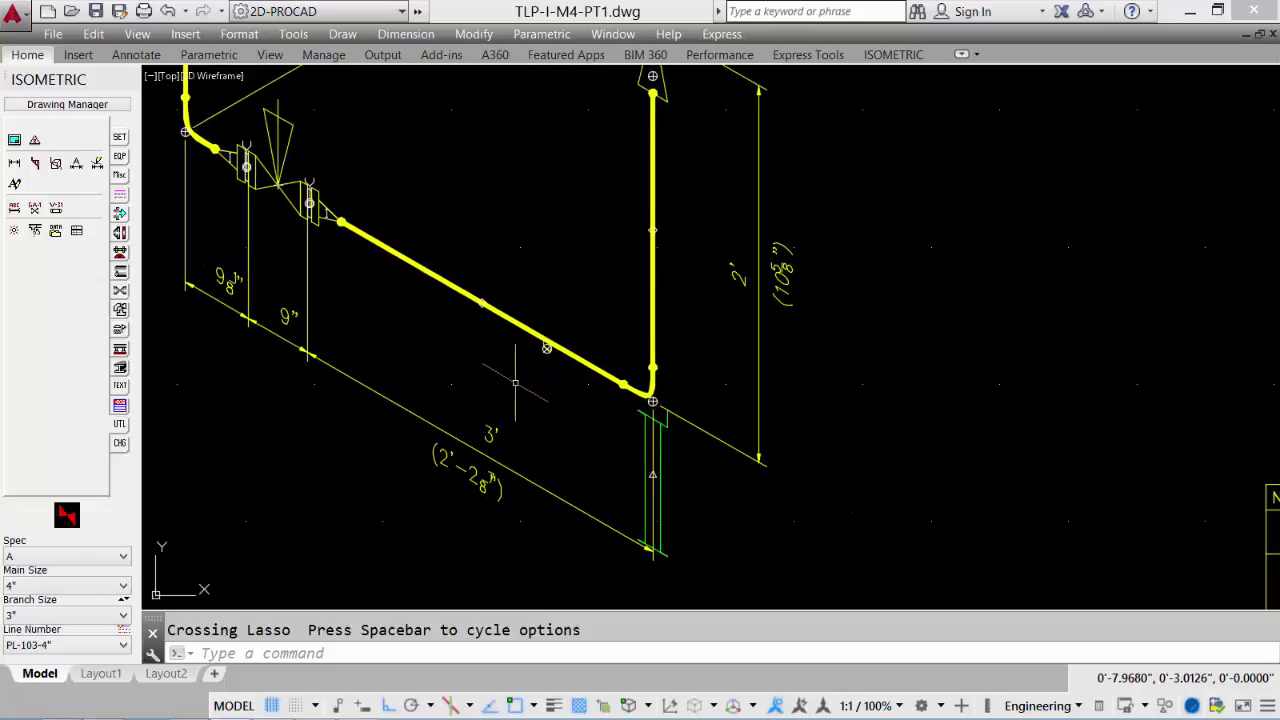
{"action": "scroll", "coordinate": [515, 382], "scroll_direction": "up", "scroll_amount": 2}
{"action": "key", "text": "Escape"}
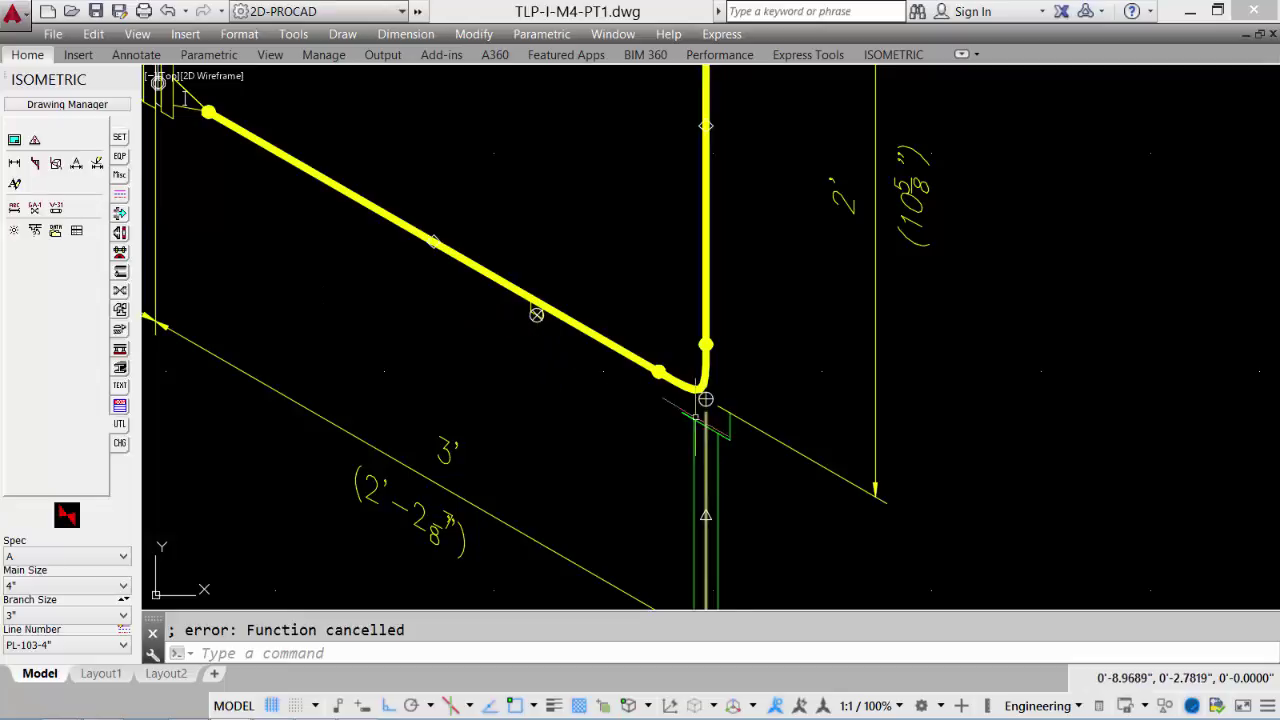
Add a 14" (1'-2") sub-dimension from the pipe marker to the lower elbow
{"action": "left_click", "coordinate": [14, 163]}
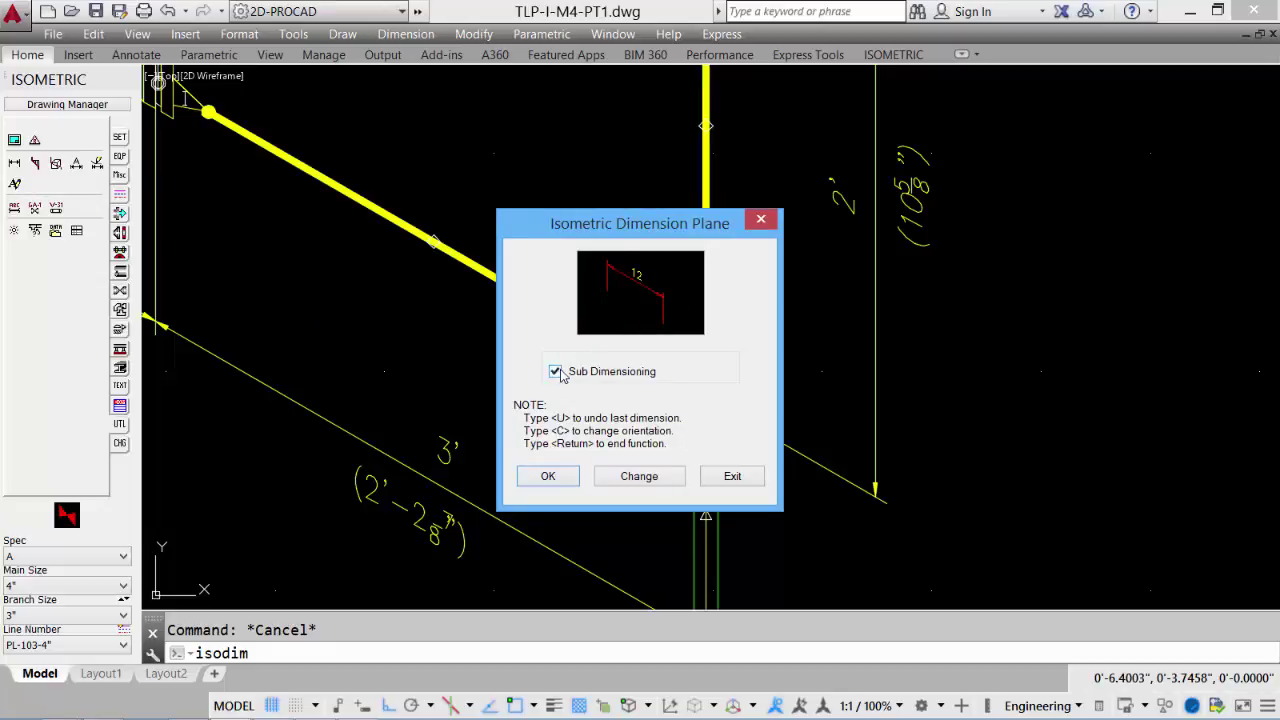
{"action": "left_click", "coordinate": [548, 476]}
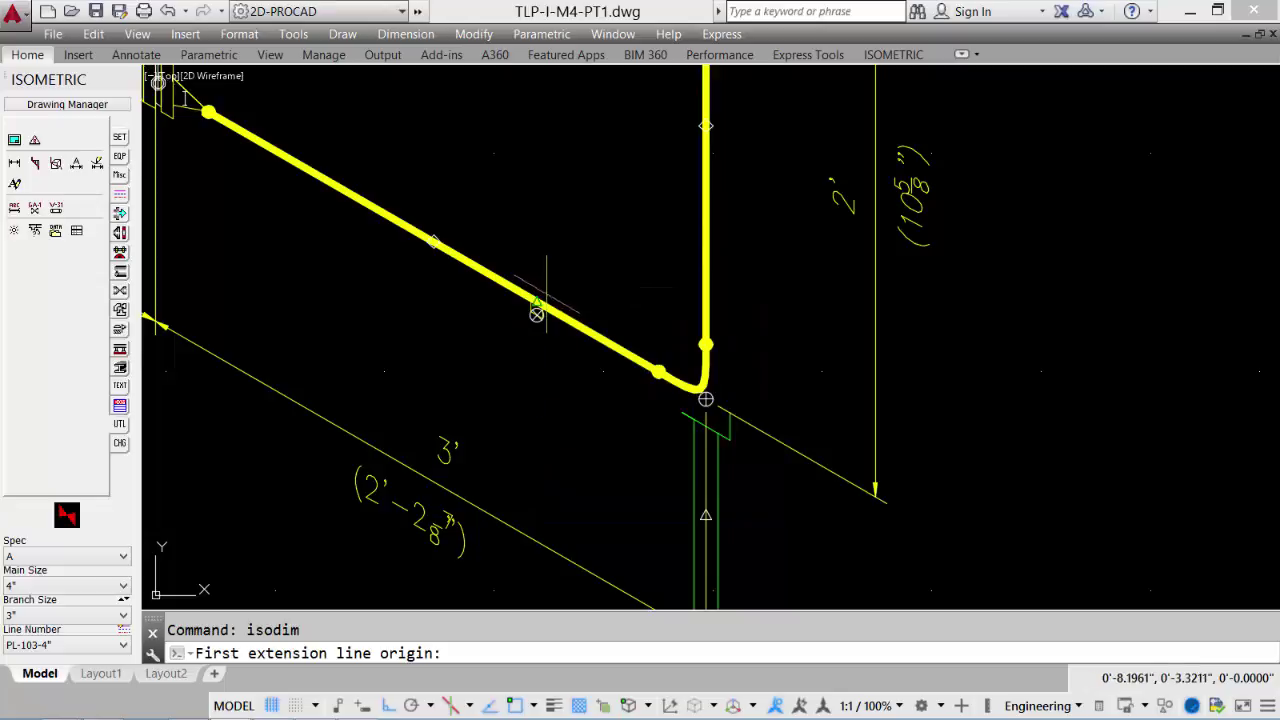
{"action": "left_click", "coordinate": [706, 399]}
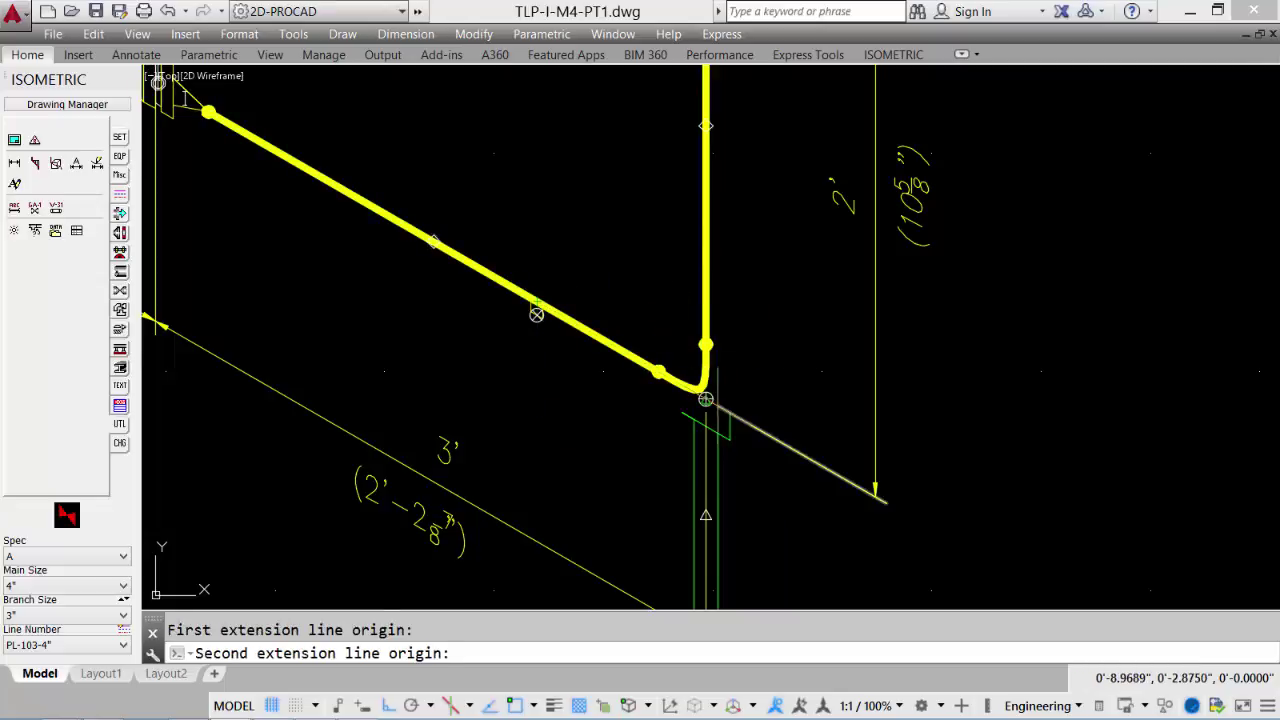
{"action": "left_click", "coordinate": [706, 399]}
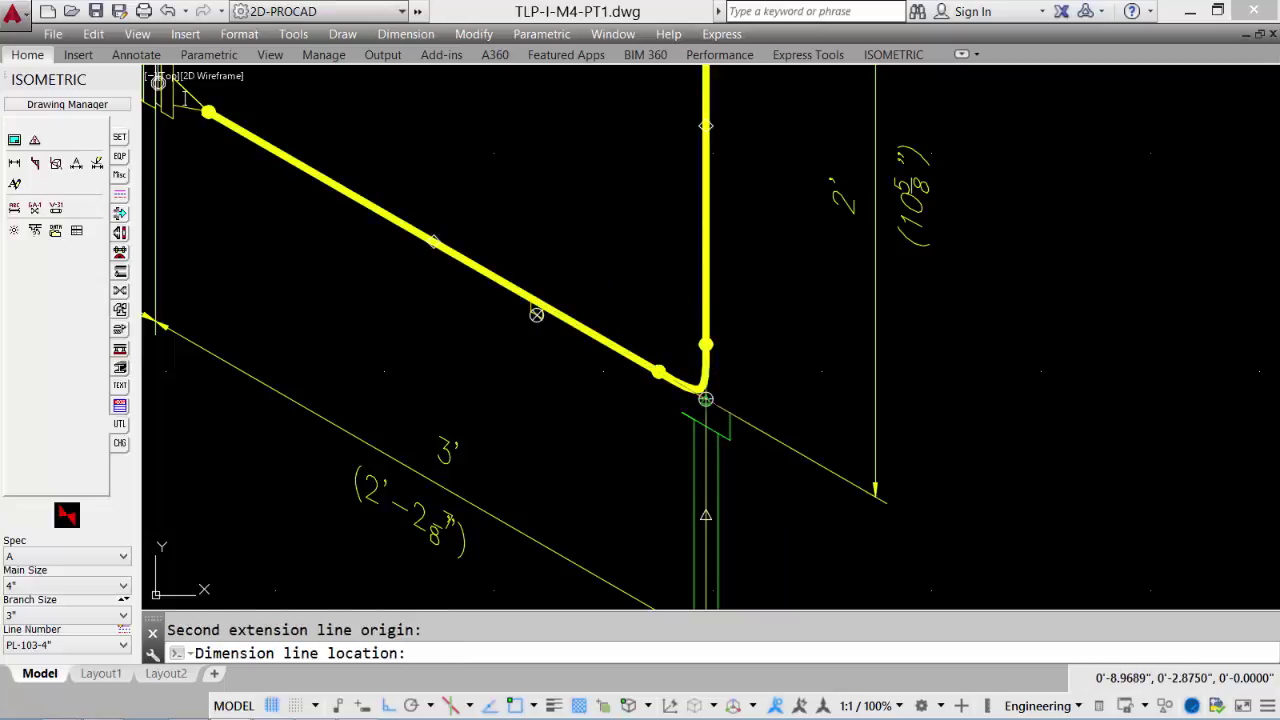
{"action": "left_click", "coordinate": [537, 190]}
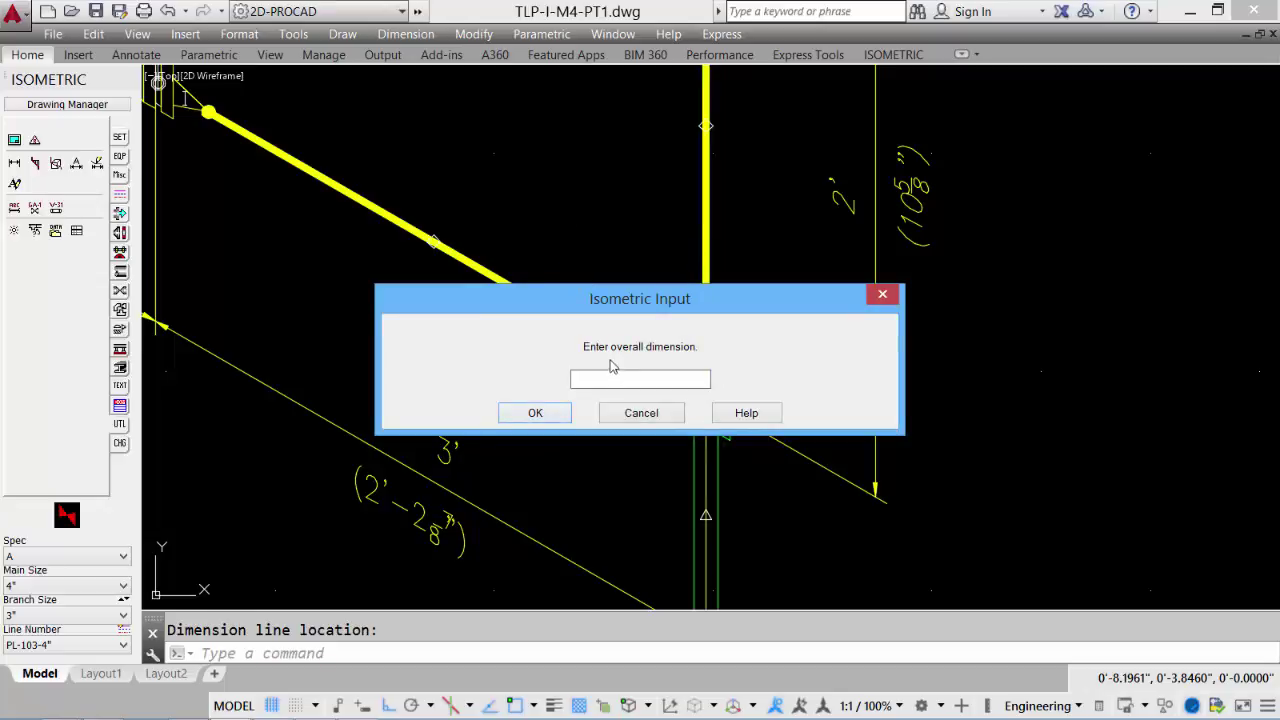
{"action": "left_click", "coordinate": [536, 413]}
{"action": "left_click", "coordinate": [470, 400]}
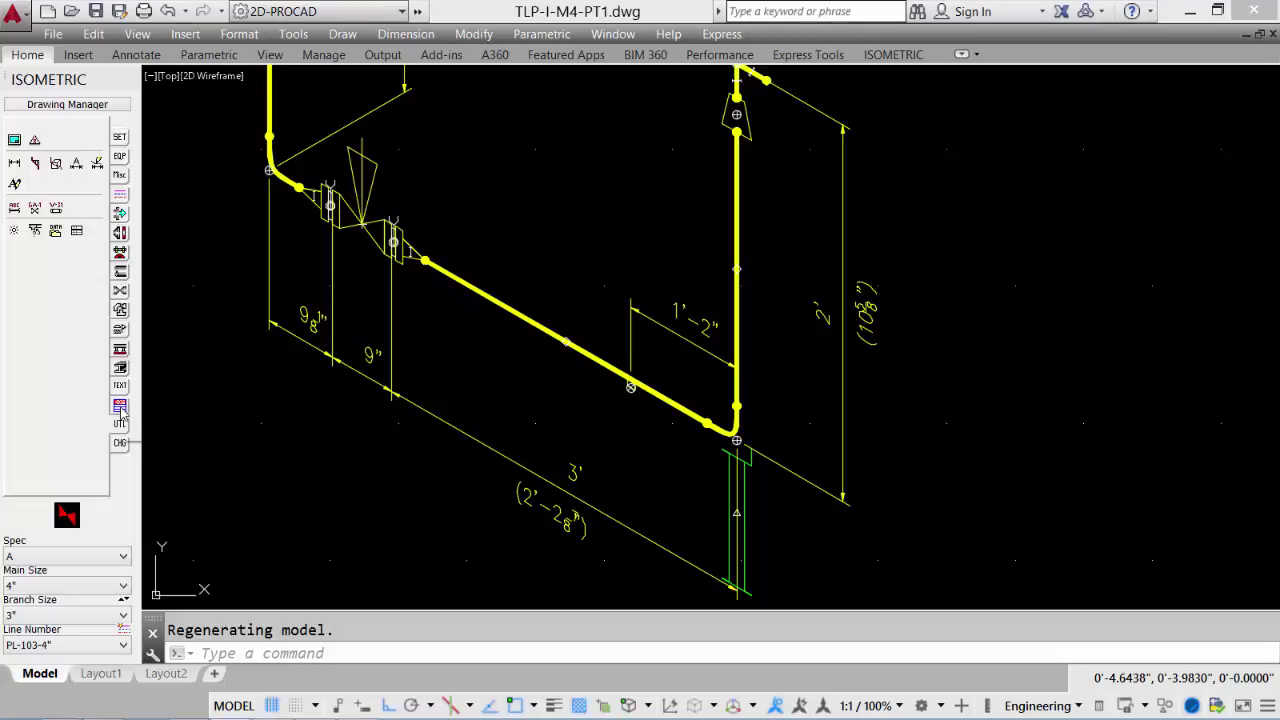
Change the long run's pipe length to 47 so its dimension reads 3'-11"
{"action": "left_click", "coordinate": [120, 406]}
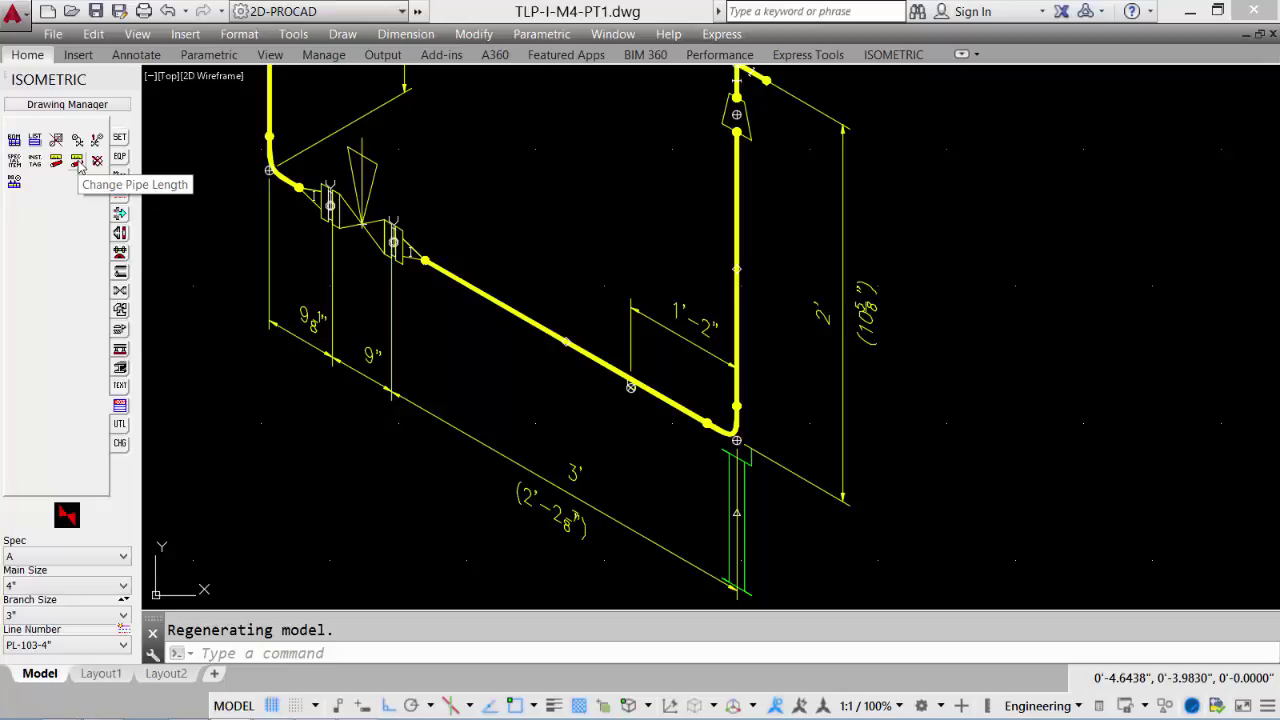
{"action": "left_click", "coordinate": [77, 162]}
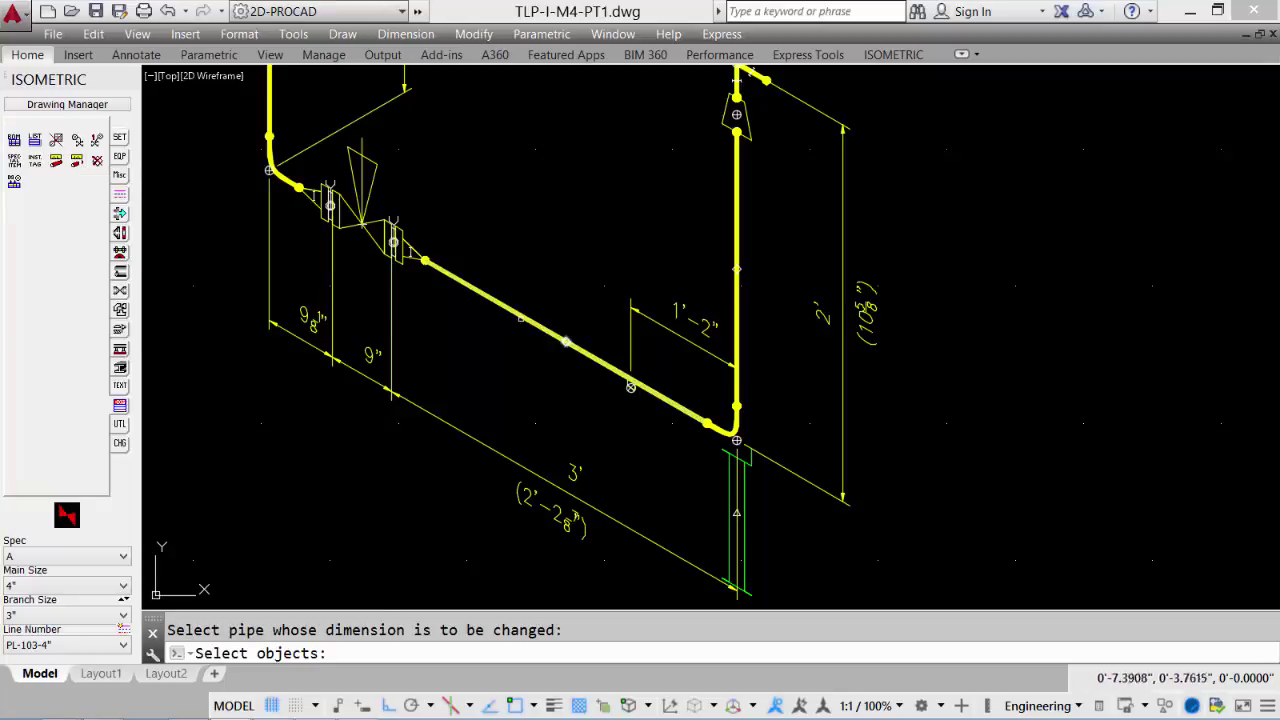
{"action": "left_click", "coordinate": [630, 386]}
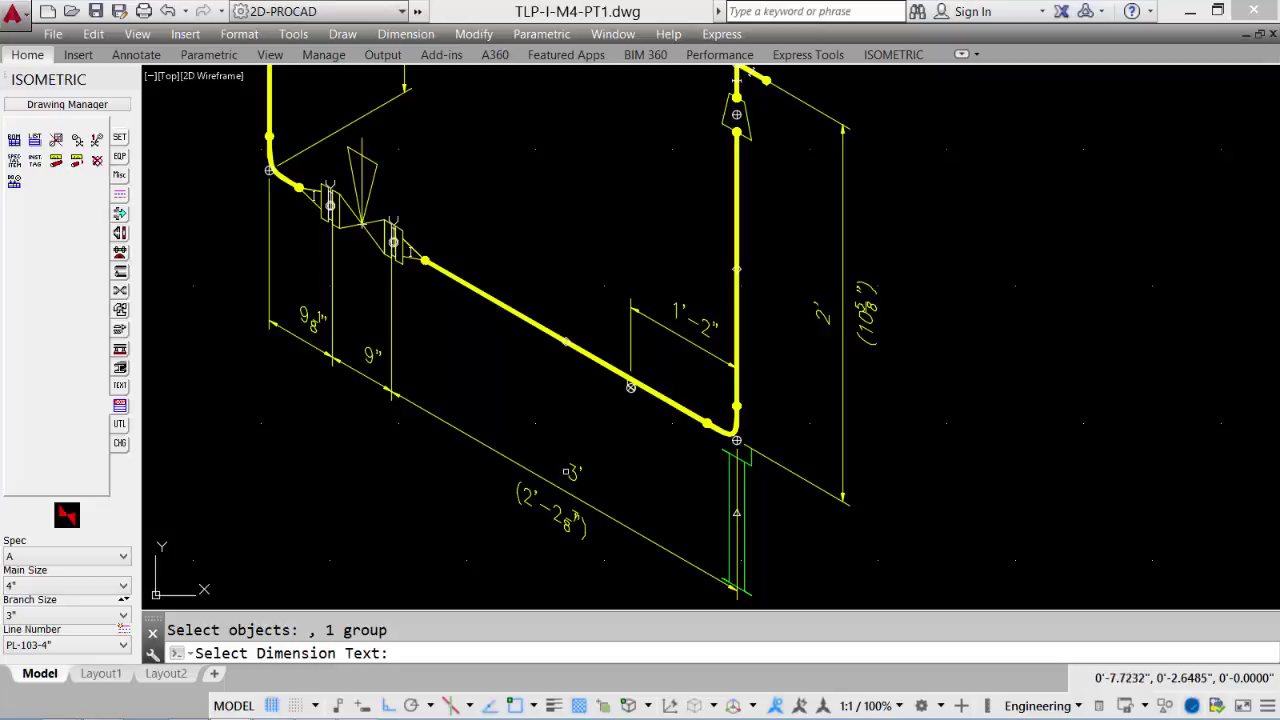
{"action": "left_click", "coordinate": [630, 386]}
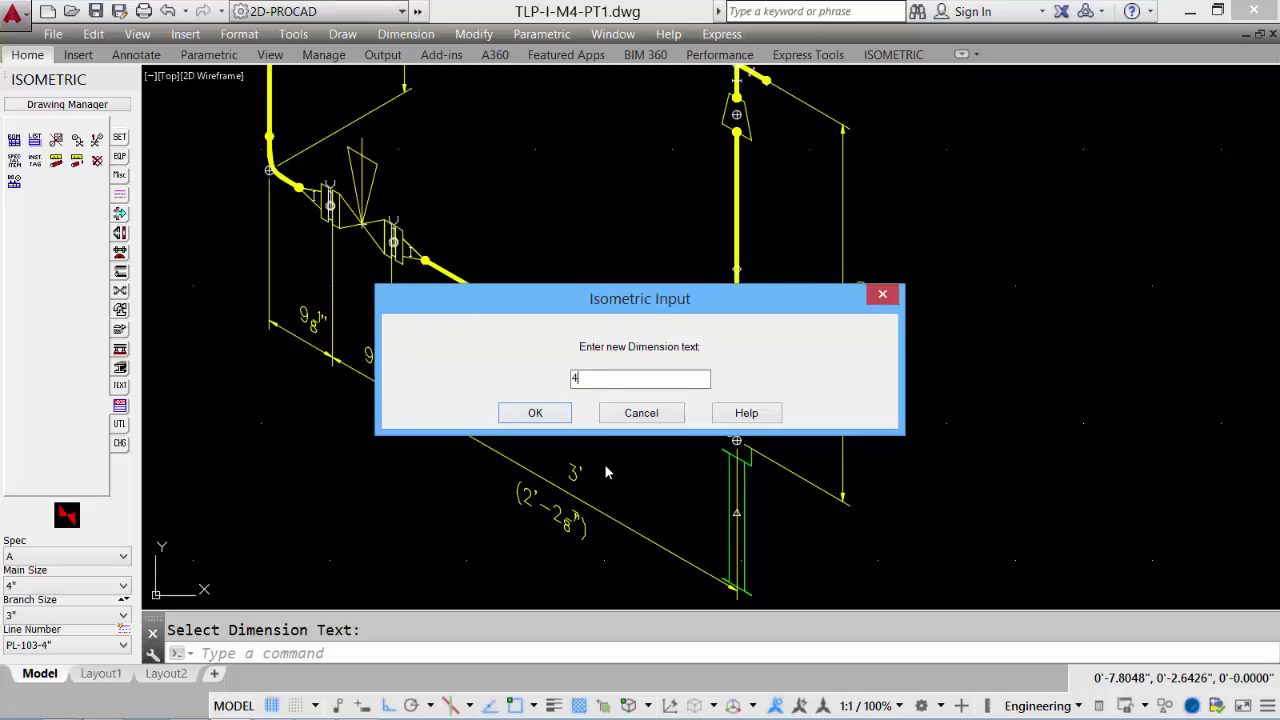
{"action": "left_click", "coordinate": [533, 413]}
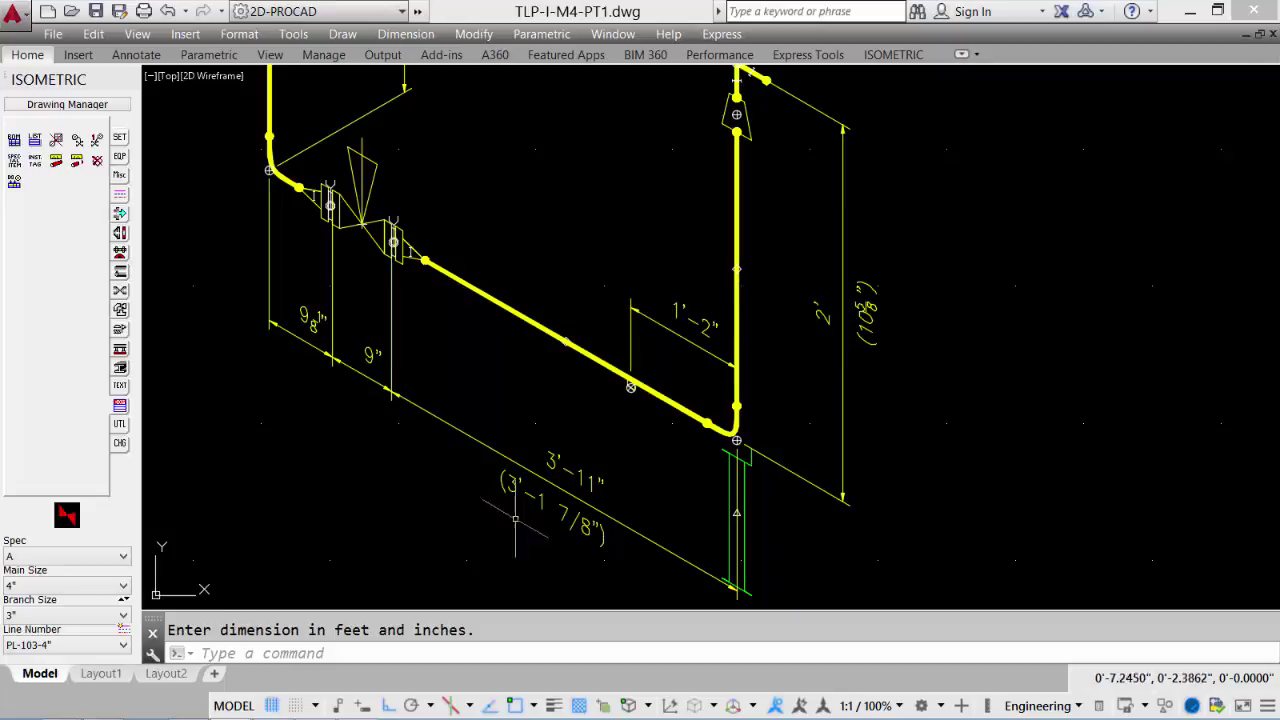